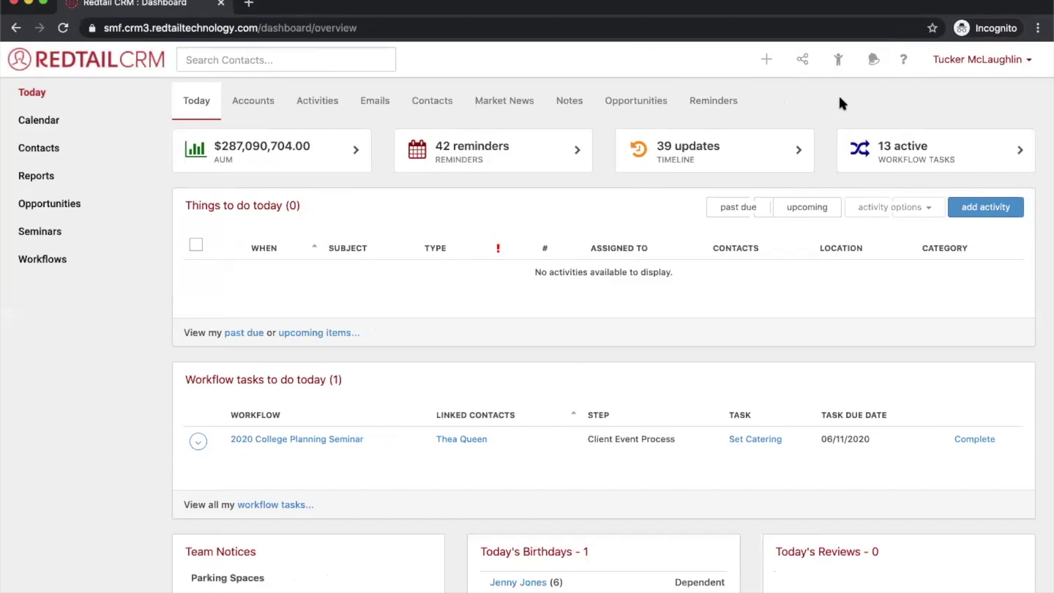
# Step: Open the most recently viewed contact's record and start a new workflow for it using the Client Review Workflow 2020 template
pyautogui.click(837, 60)
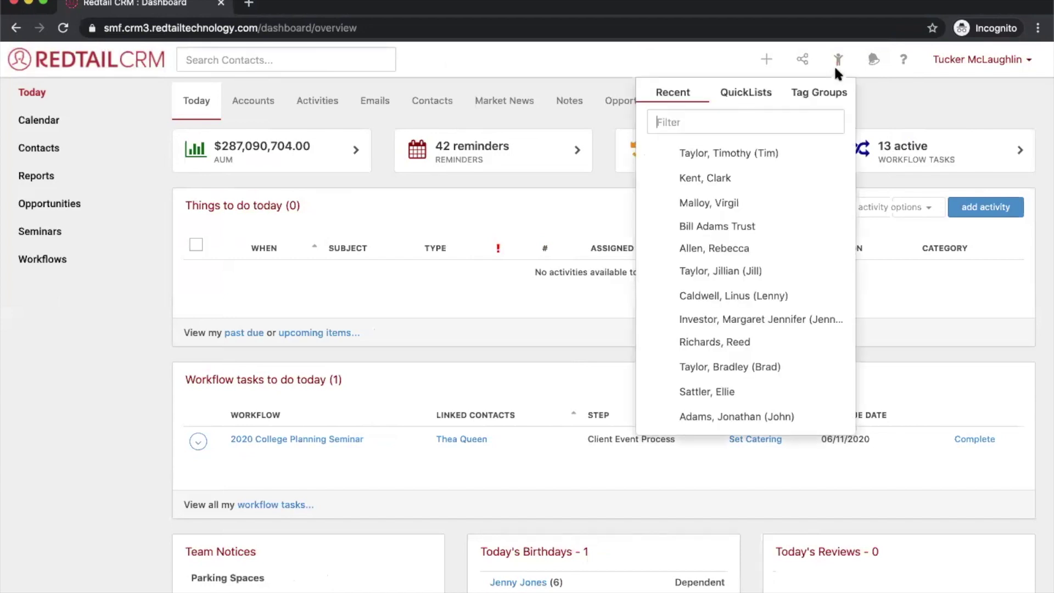
pyautogui.click(729, 154)
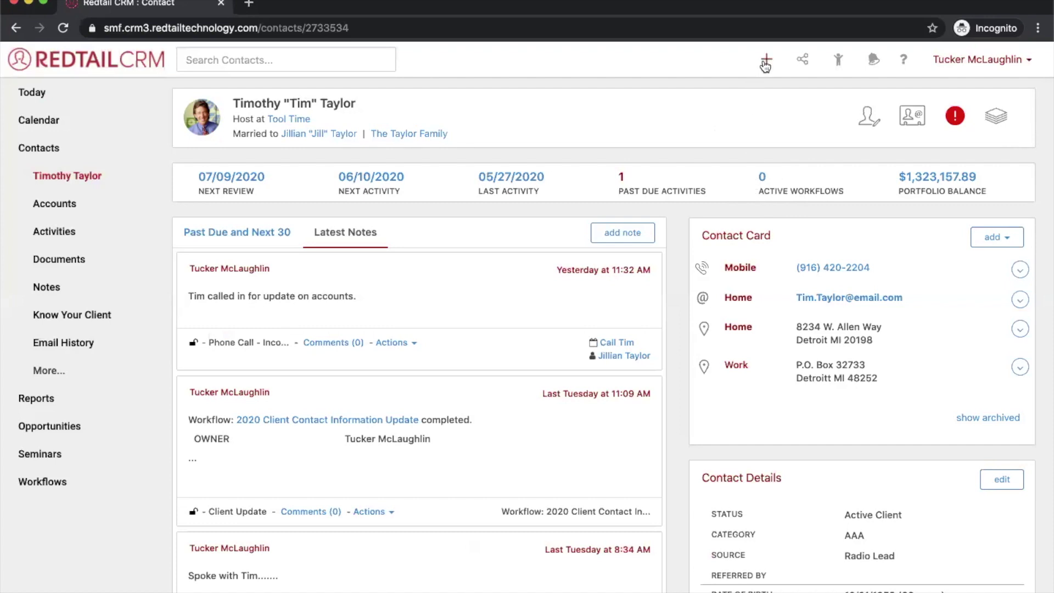
pyautogui.click(767, 59)
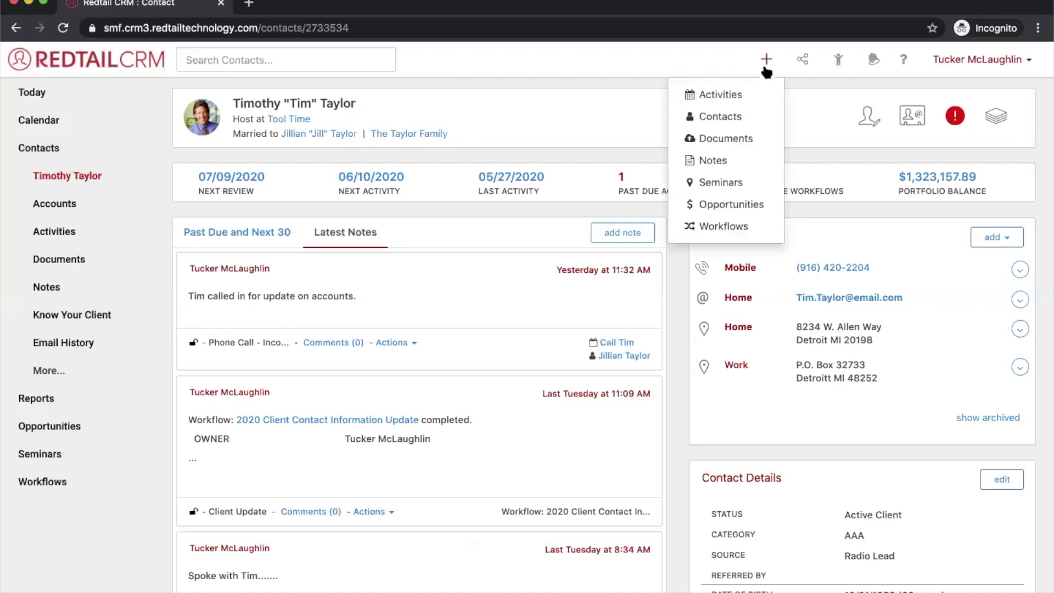
pyautogui.click(722, 226)
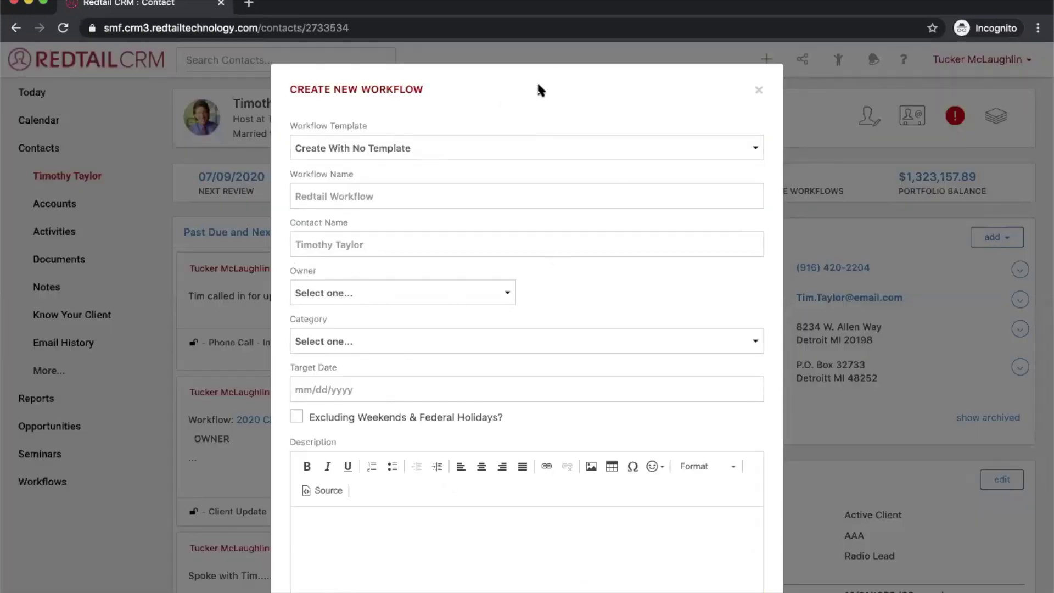
pyautogui.click(369, 145)
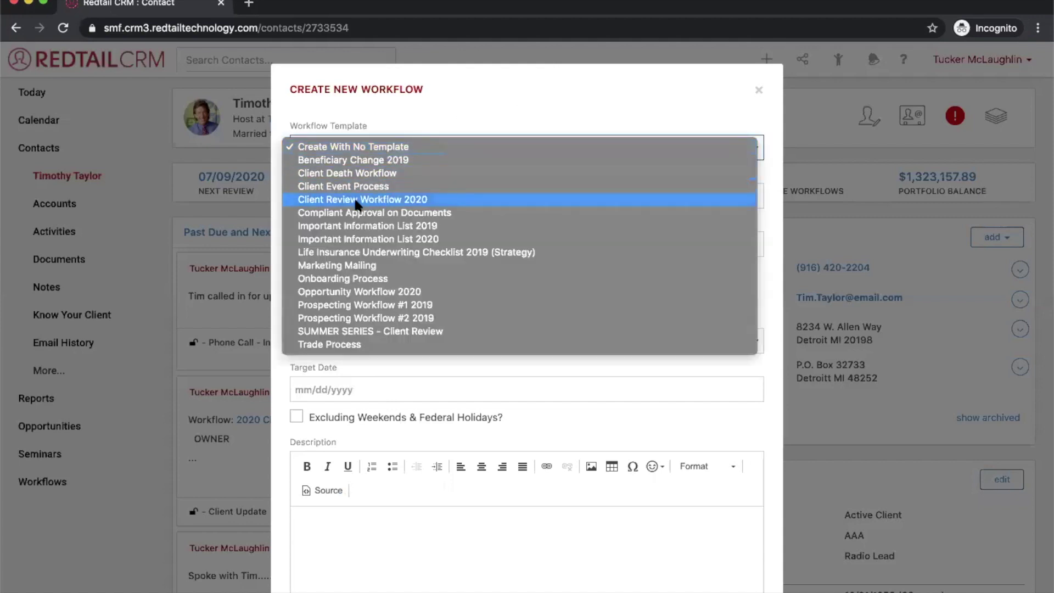
pyautogui.click(377, 199)
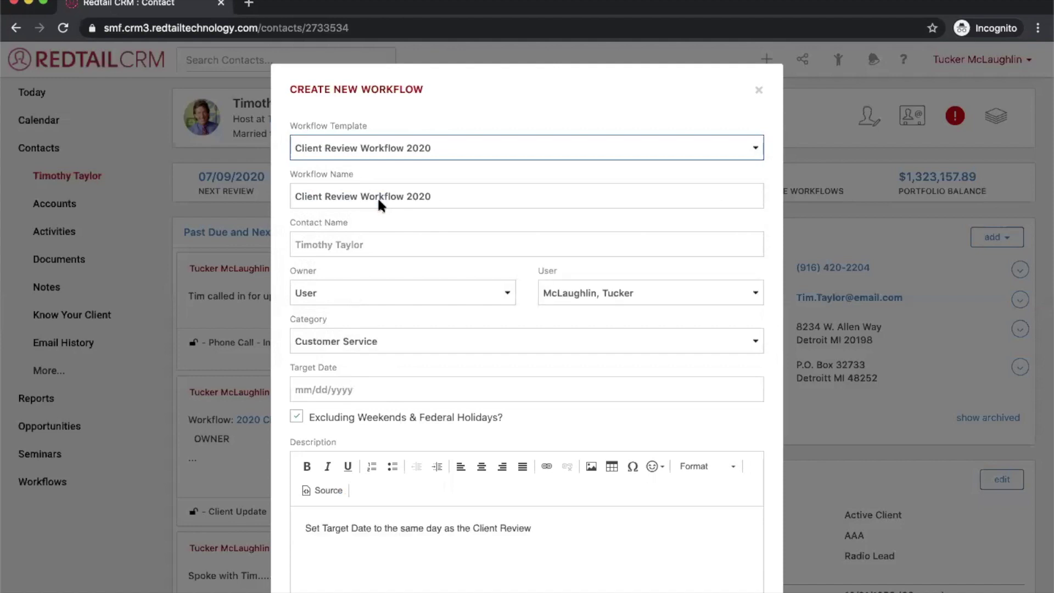
# Step: Try the Important Information List 2019 template for the workflow, and switch back to Client Review Workflow 2020
pyautogui.click(428, 146)
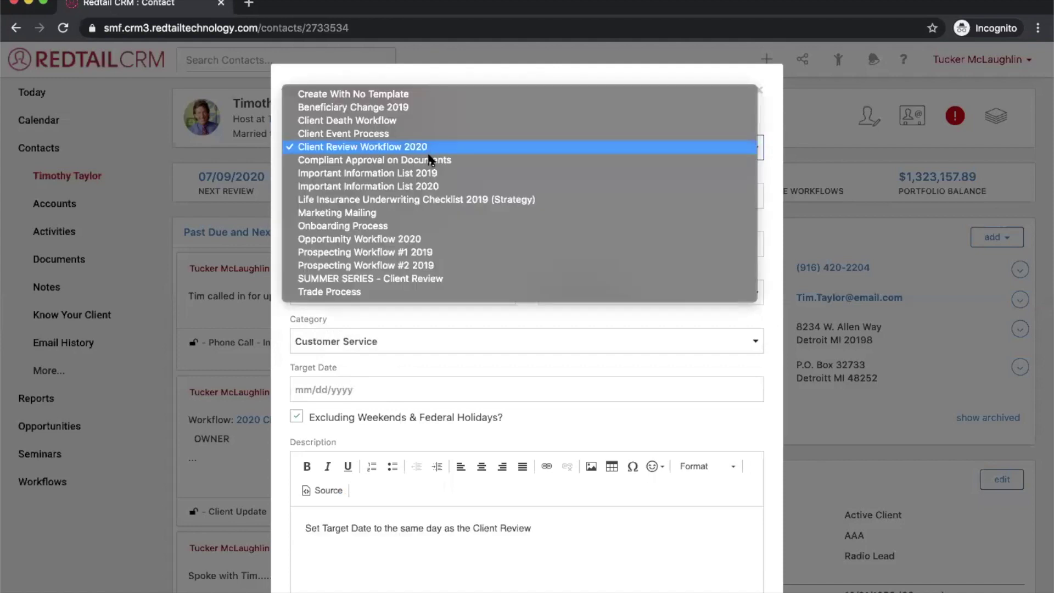
pyautogui.click(417, 171)
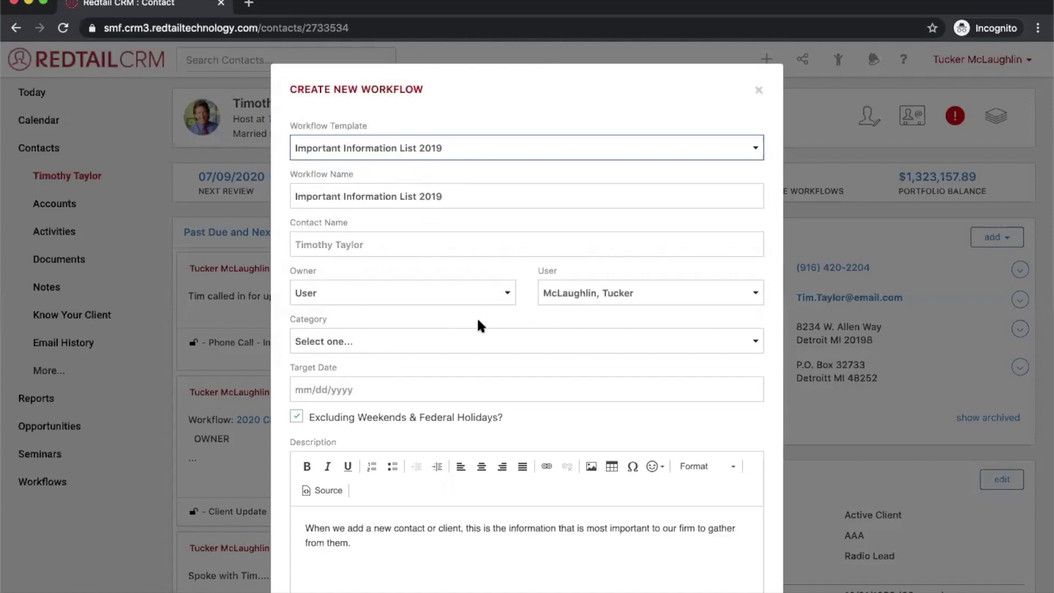
pyautogui.click(400, 153)
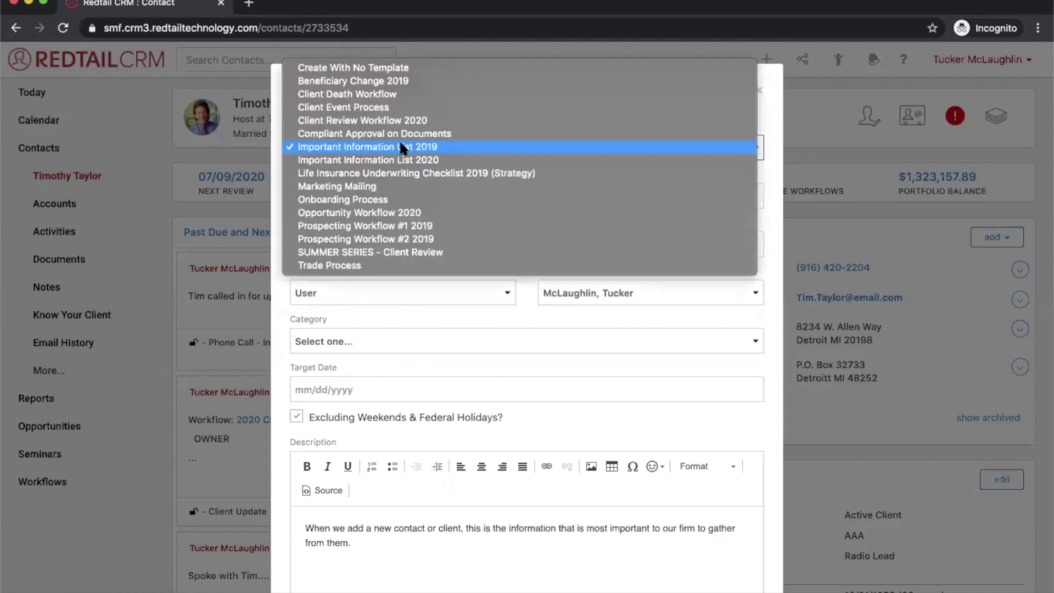
pyautogui.click(371, 118)
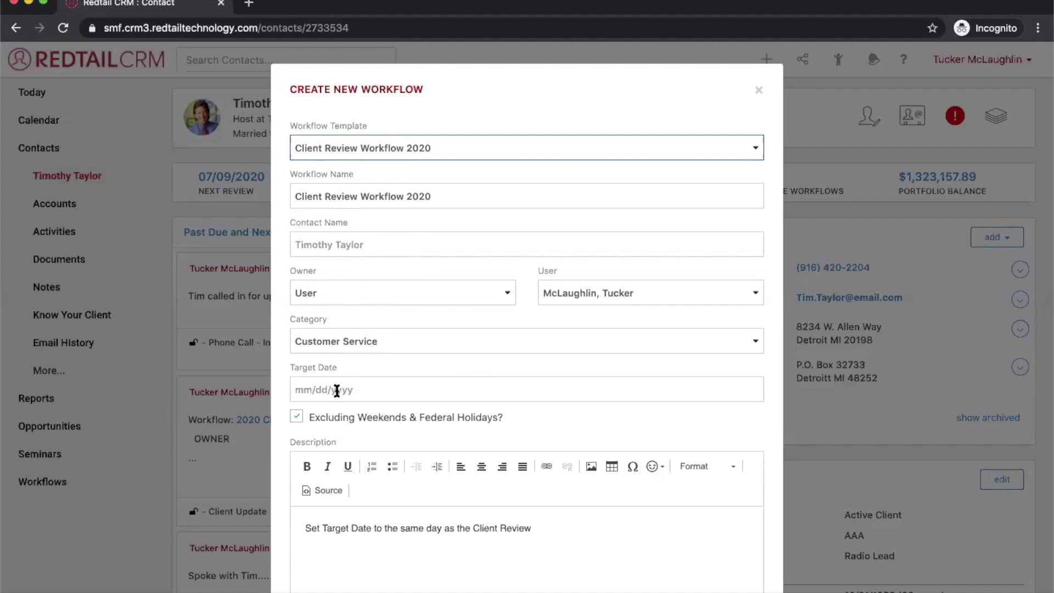
# Step: Set the workflow's target date to 07/01/2020 and create the new workflow
pyautogui.click(337, 390)
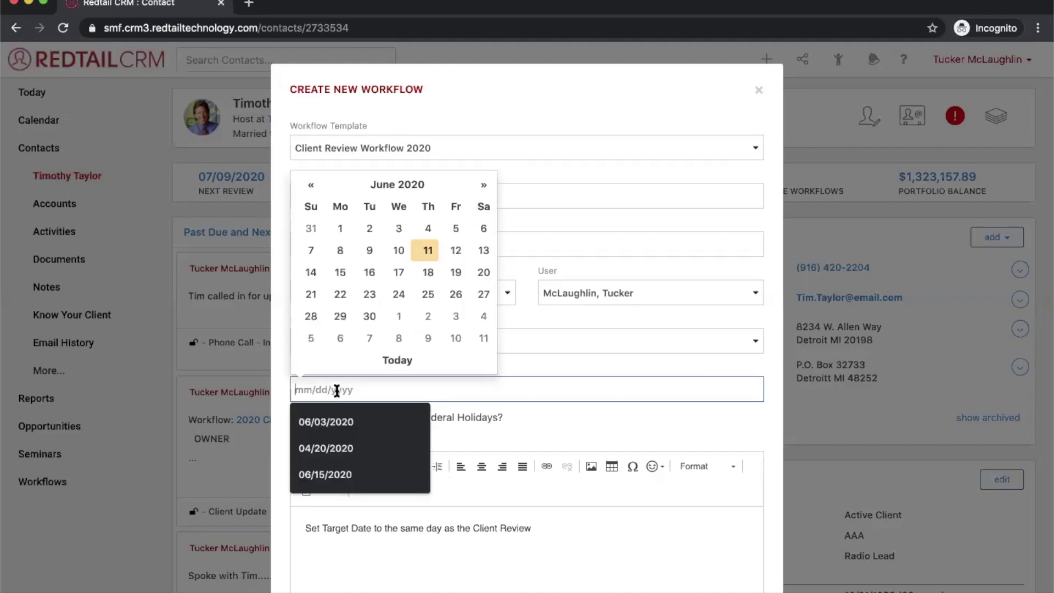
pyautogui.click(399, 317)
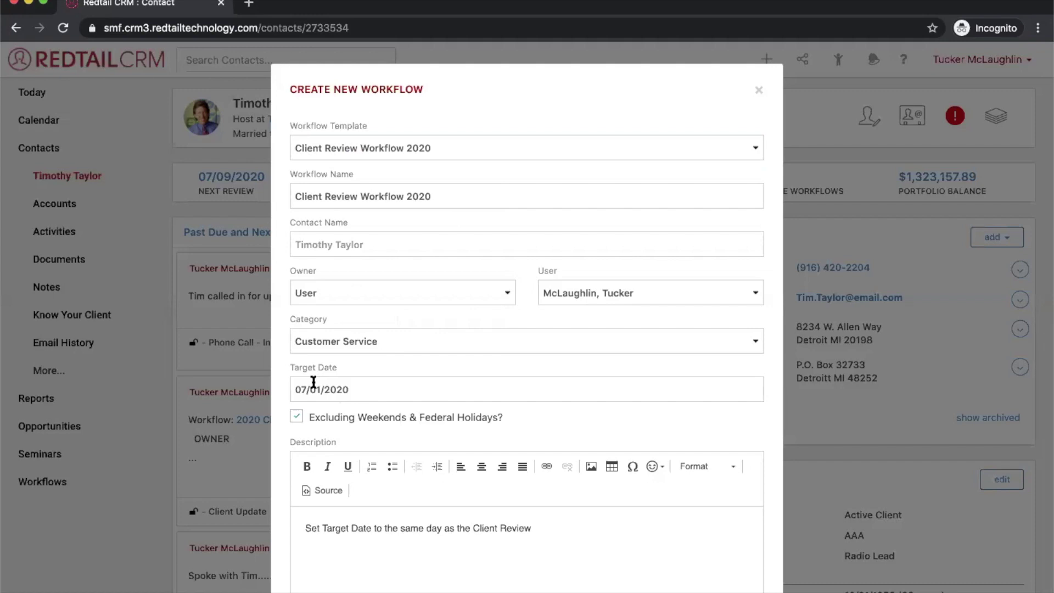
pyautogui.moveTo(507, 418); pyautogui.dragTo(308, 424)
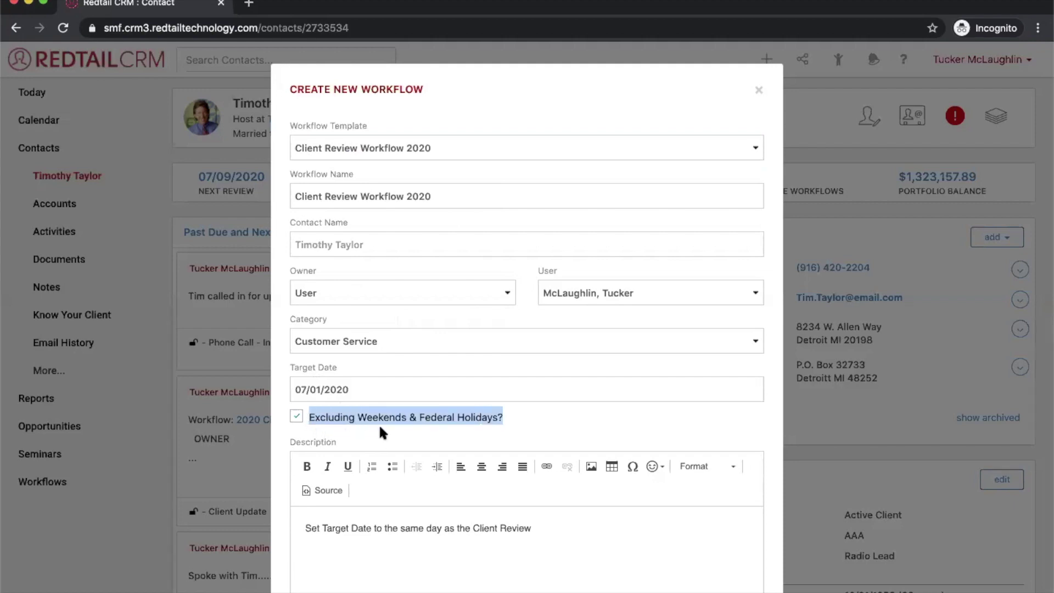
pyautogui.click(523, 413)
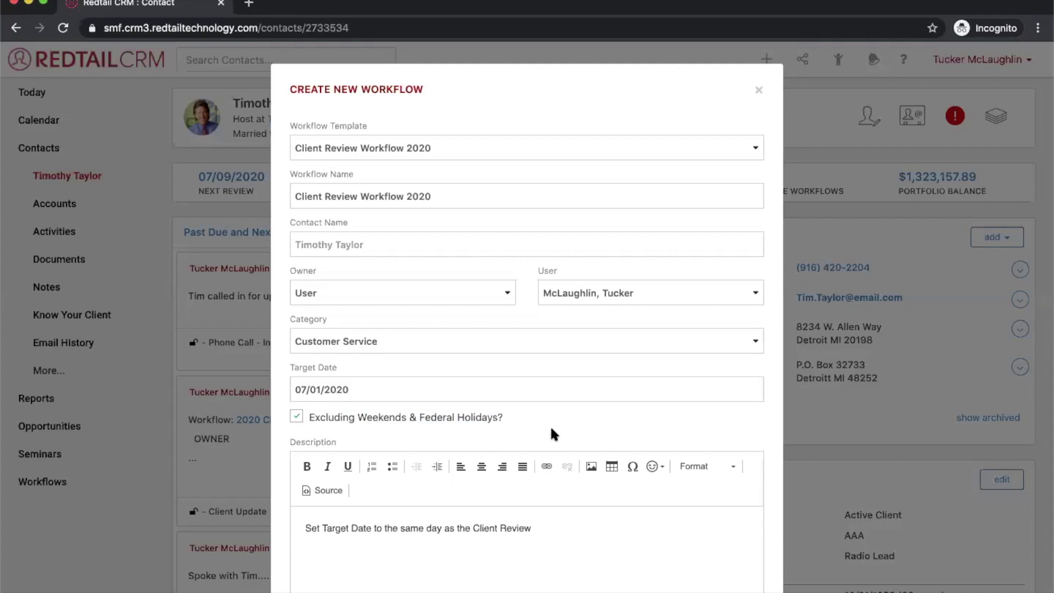
pyautogui.scroll(-3, 557, 399)
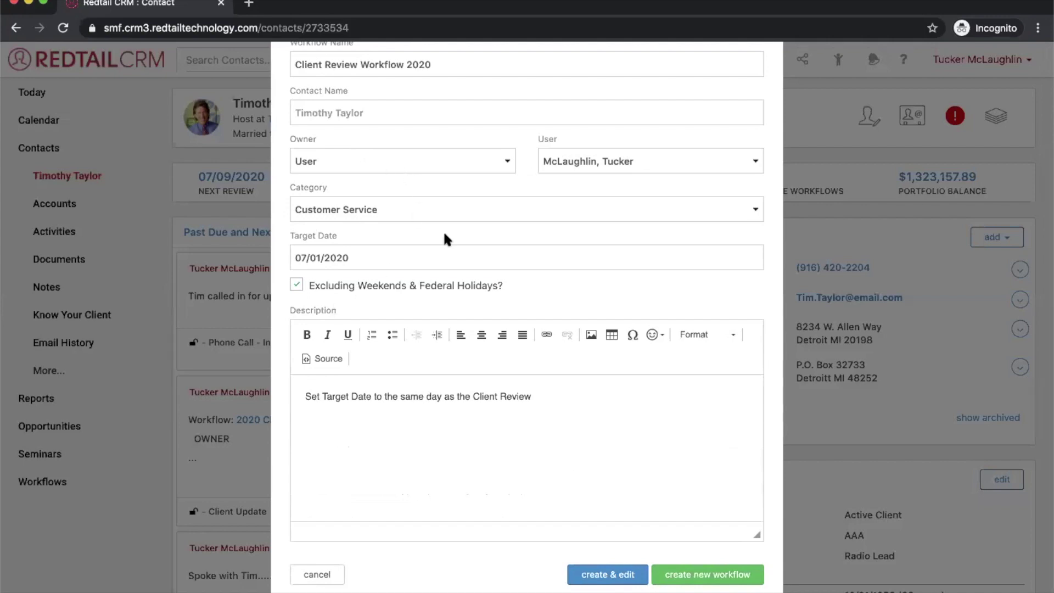
pyautogui.click(705, 575)
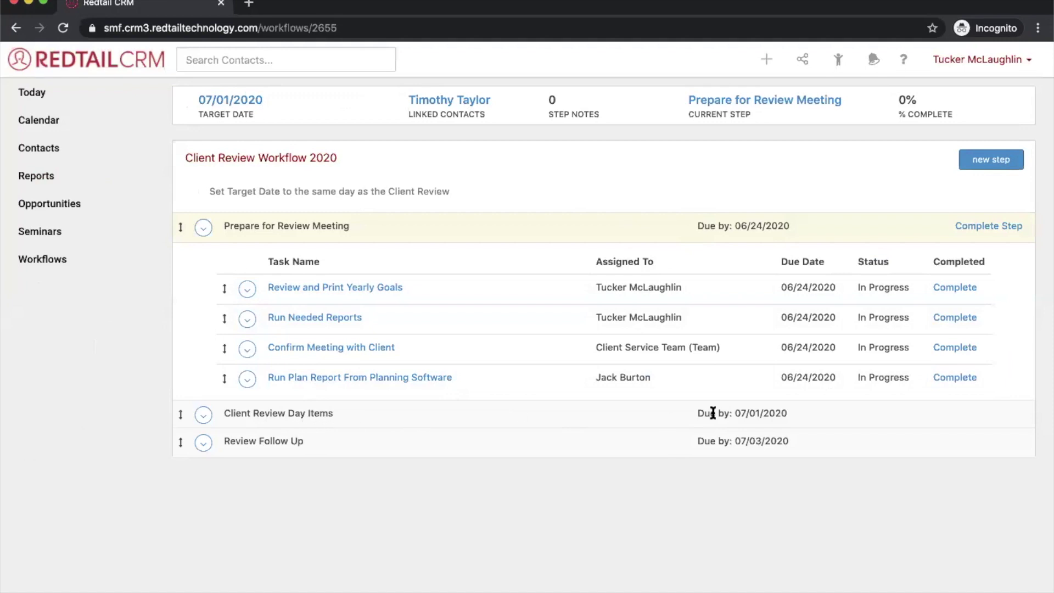
pyautogui.moveTo(695, 416); pyautogui.dragTo(792, 415)
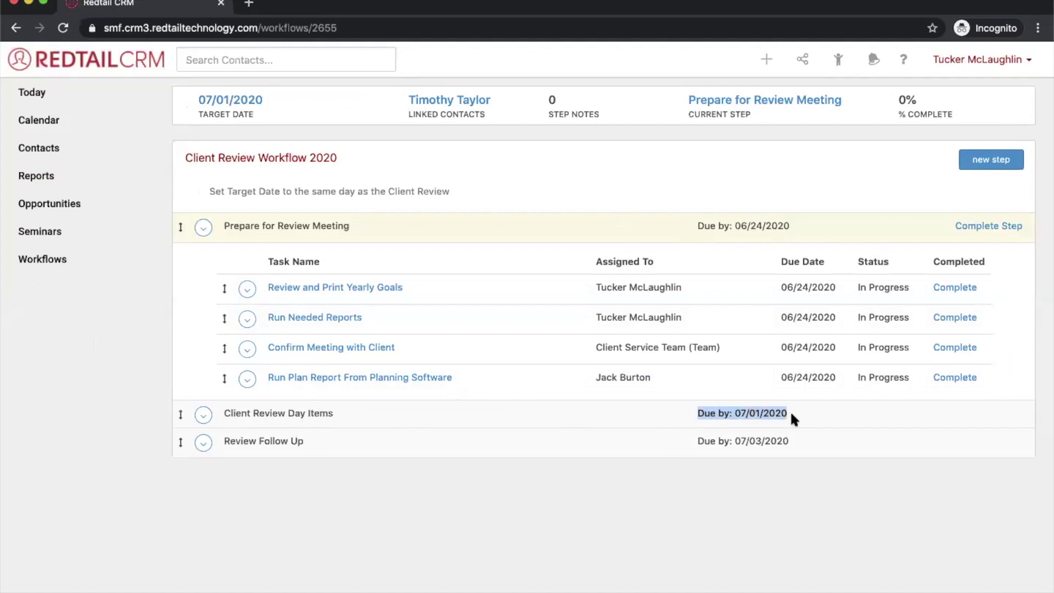
pyautogui.click(791, 418)
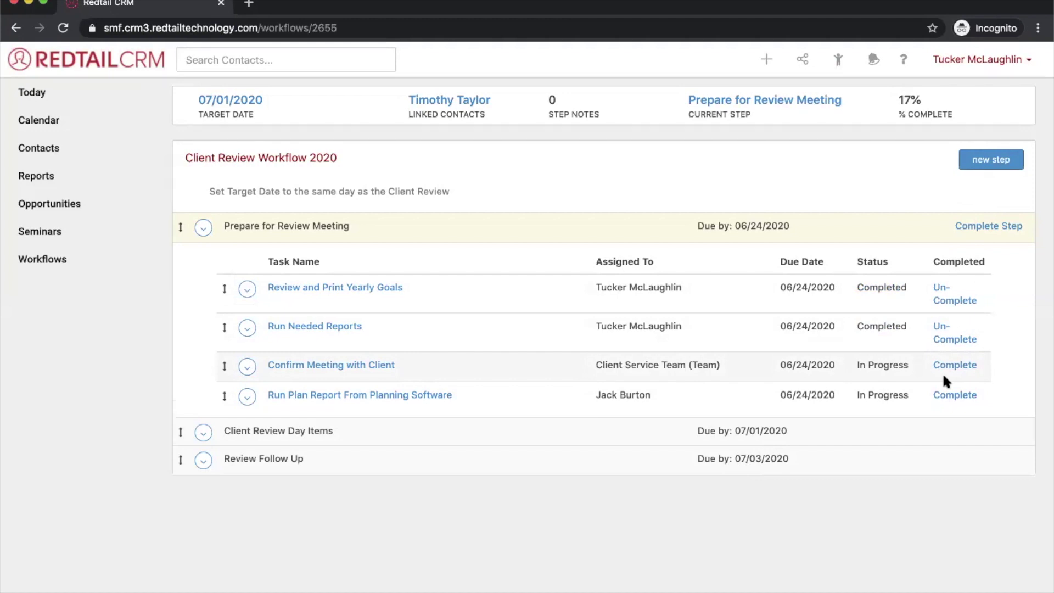
# Step: Complete the Prepare for Review Meeting step with outcome "Meeting Confirmed :) ----> Client Review Day Items" and the note "Right on track. Moving to the meeting!"
pyautogui.click(986, 230)
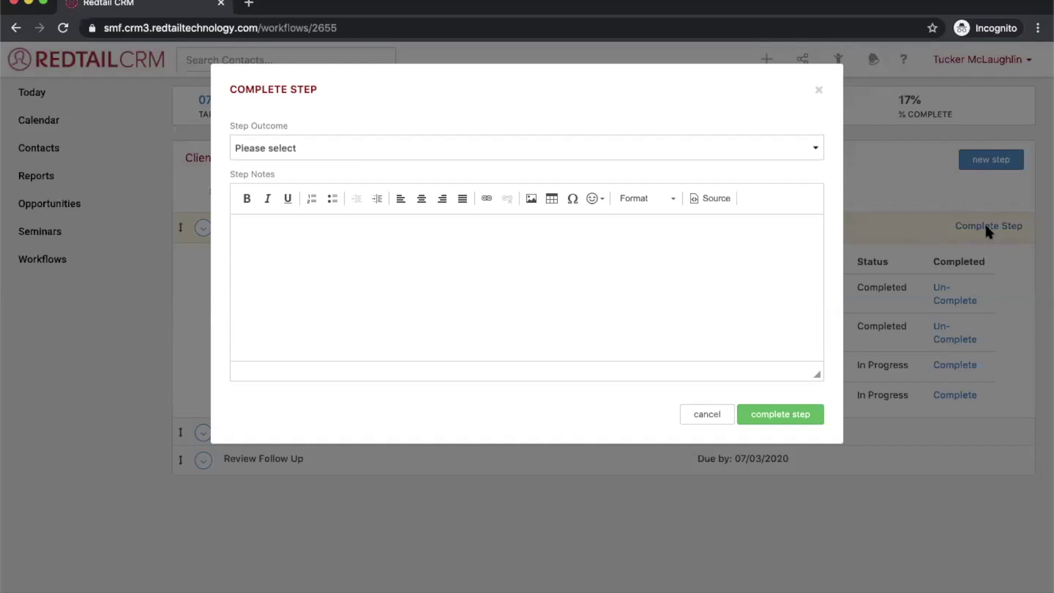
pyautogui.click(814, 150)
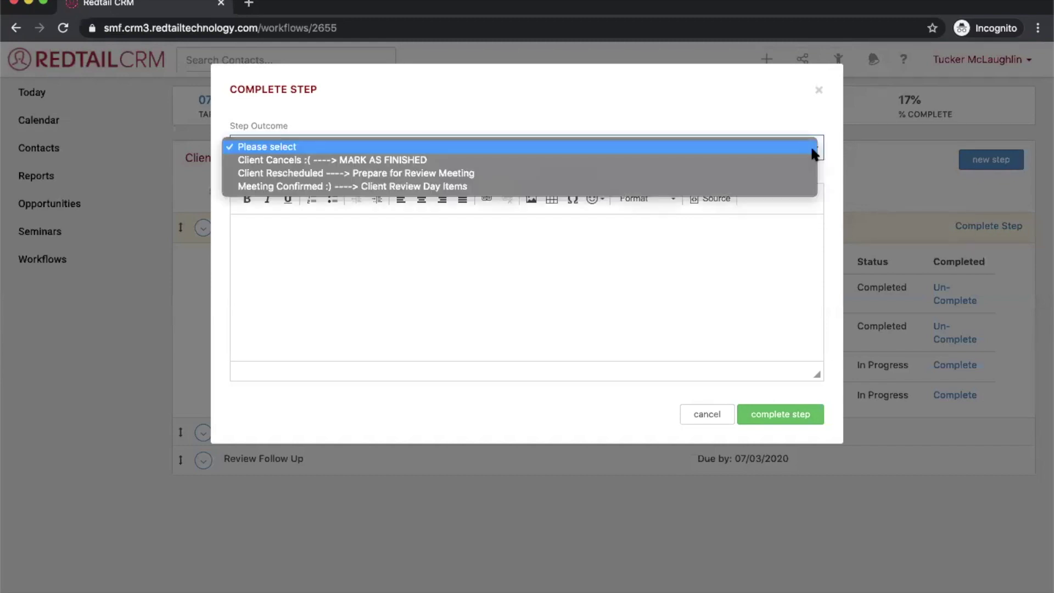
pyautogui.click(335, 173)
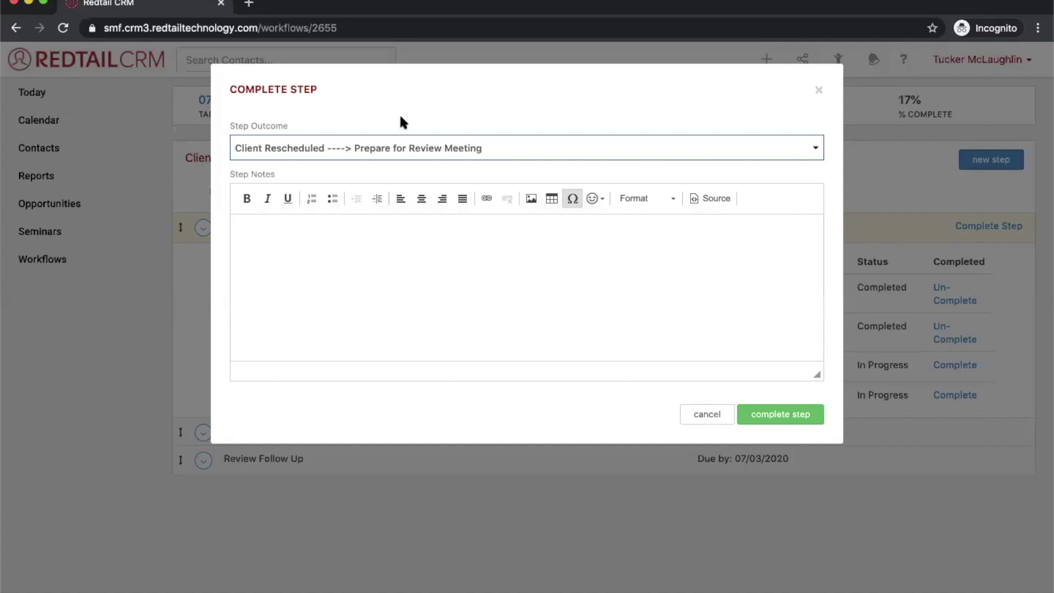
pyautogui.click(531, 157)
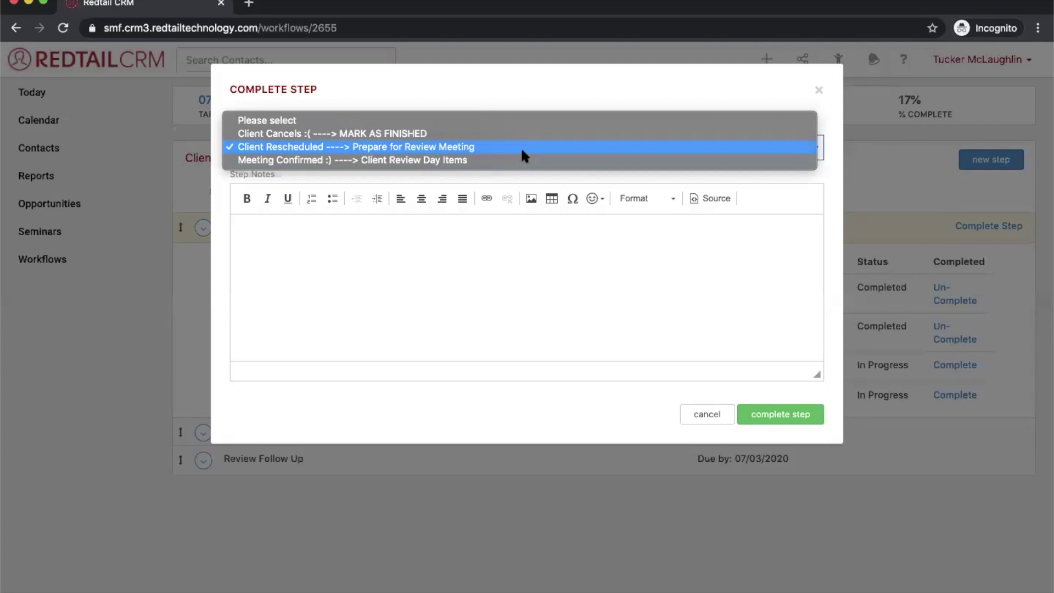
pyautogui.click(403, 161)
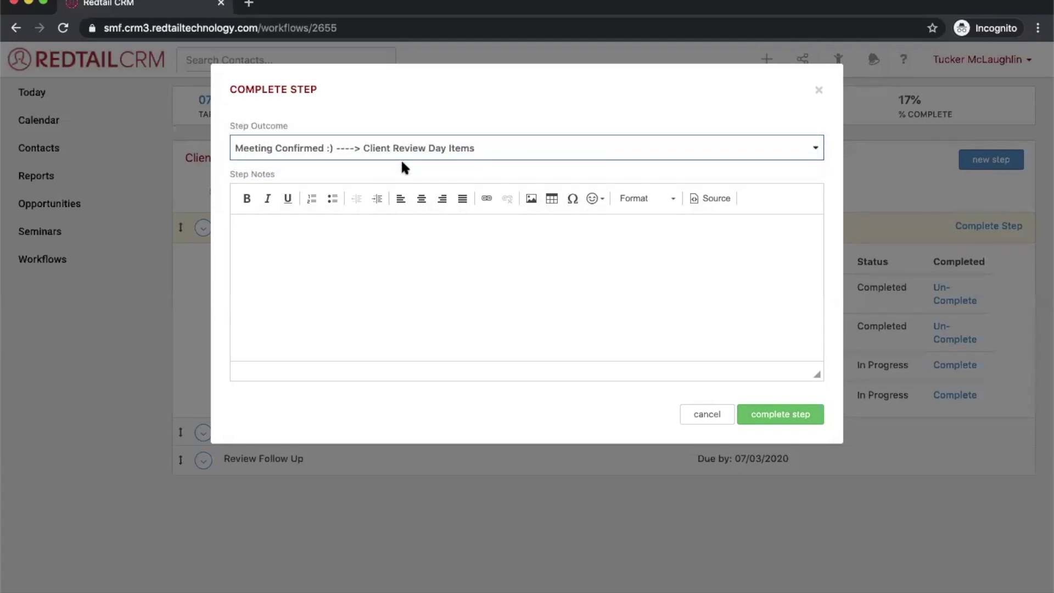
pyautogui.click(390, 251)
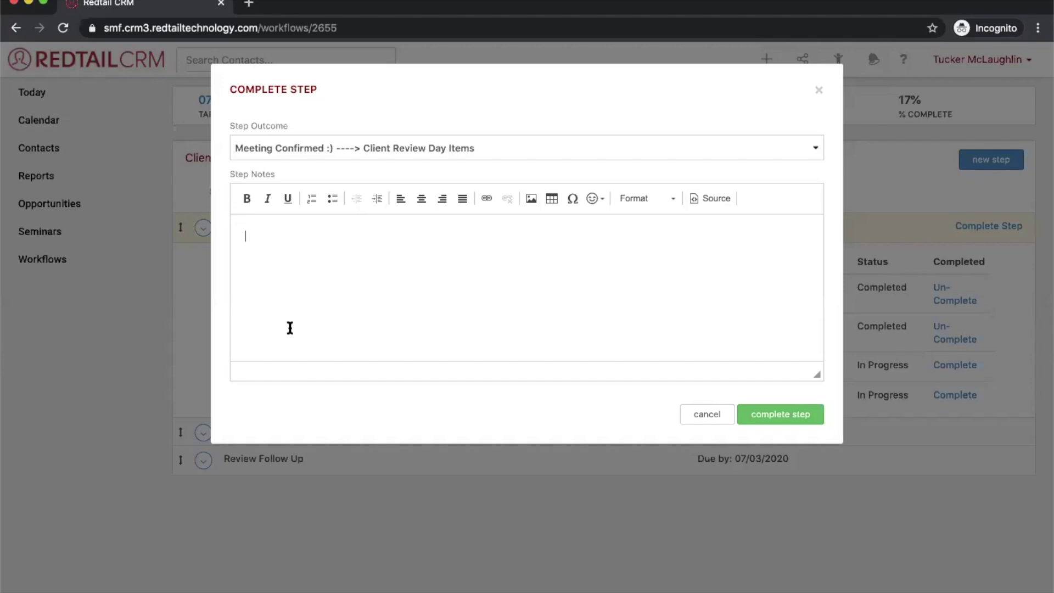
pyautogui.write('Right on track. Moving to the meeting!')
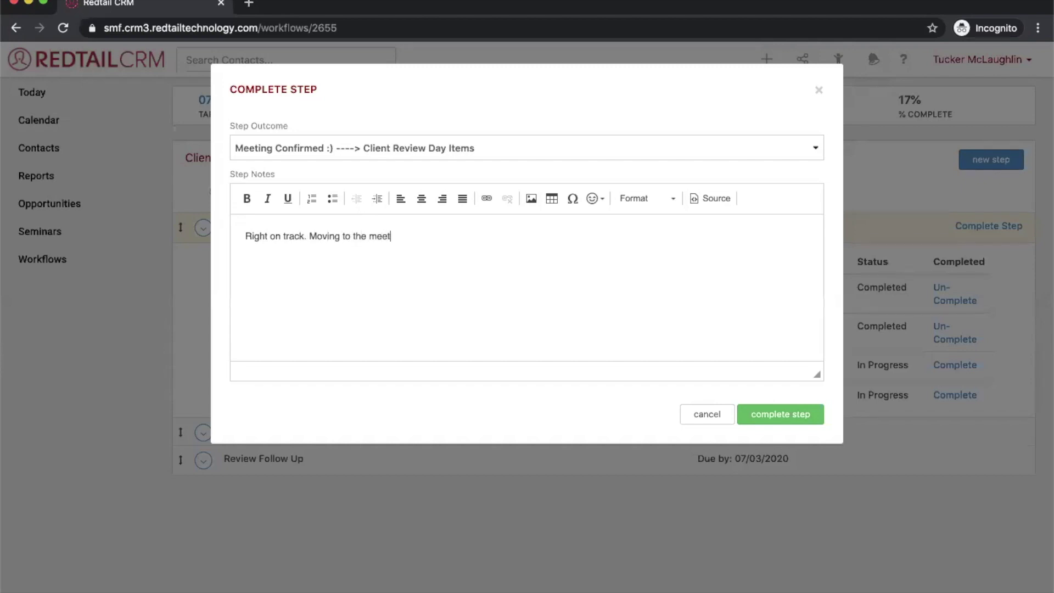
pyautogui.click(780, 415)
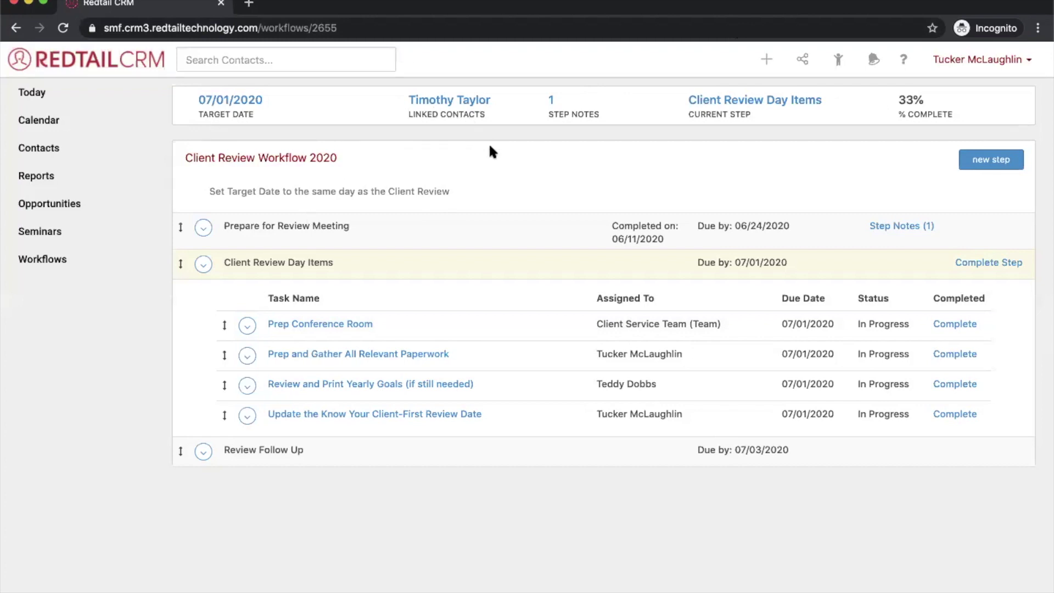
pyautogui.click(203, 264)
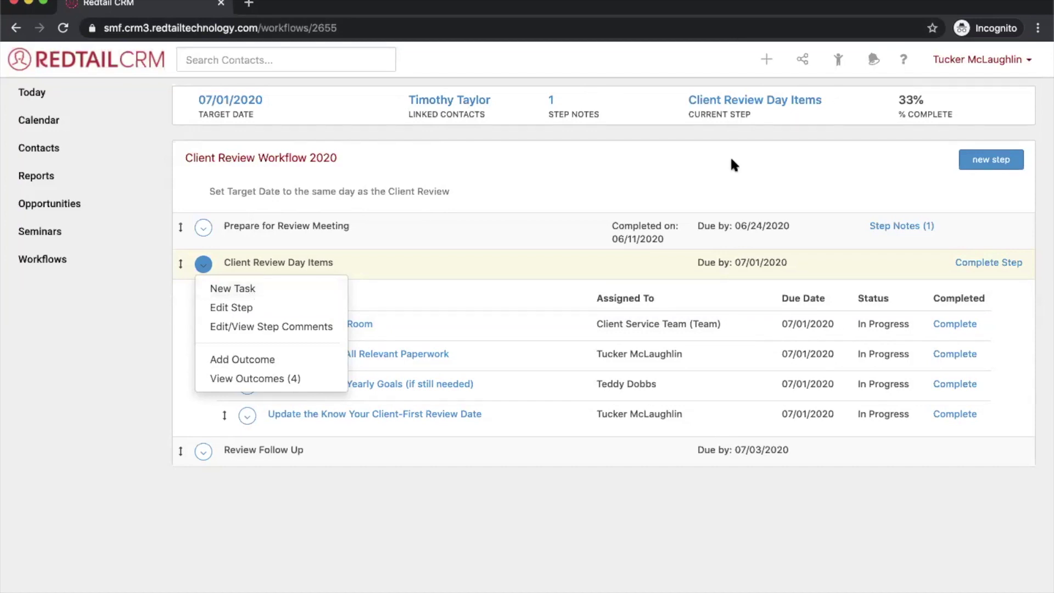
pyautogui.click(764, 154)
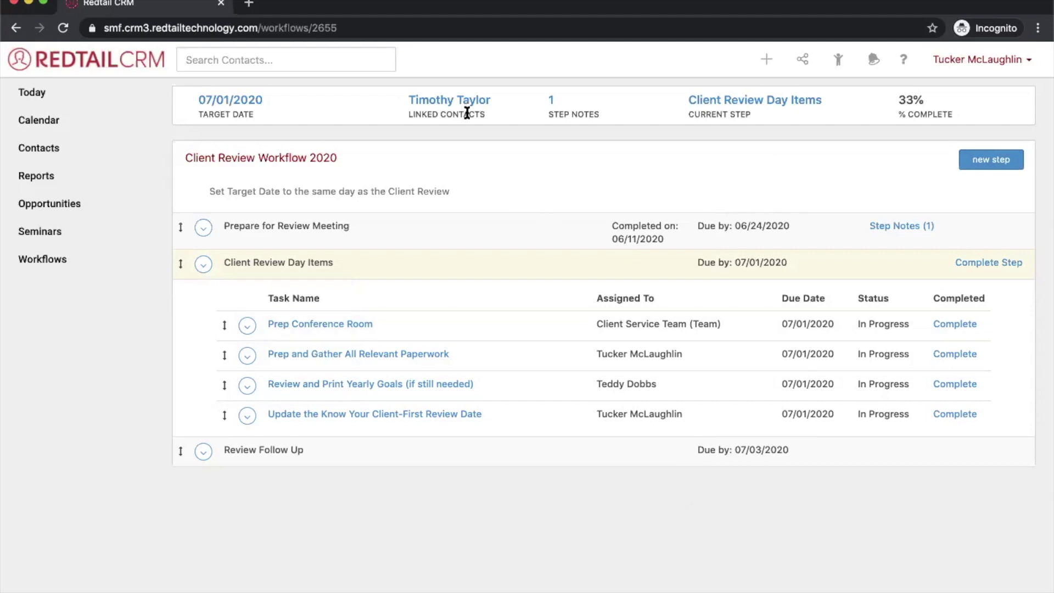
pyautogui.click(767, 64)
# Step: Return to the Today dashboard and view the list of active workflow tasks
pyautogui.click(85, 92)
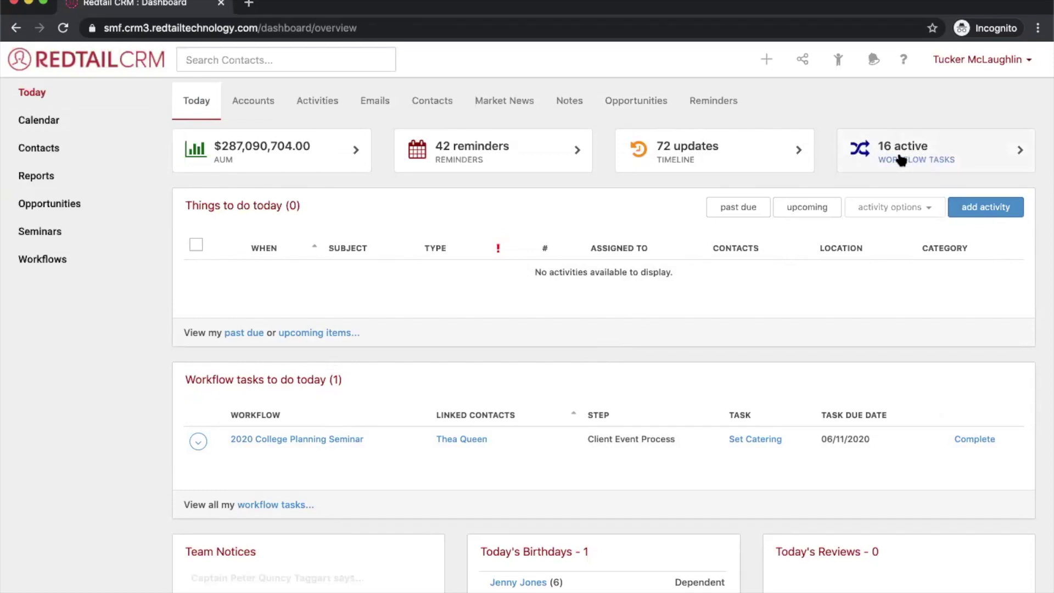
pyautogui.click(940, 152)
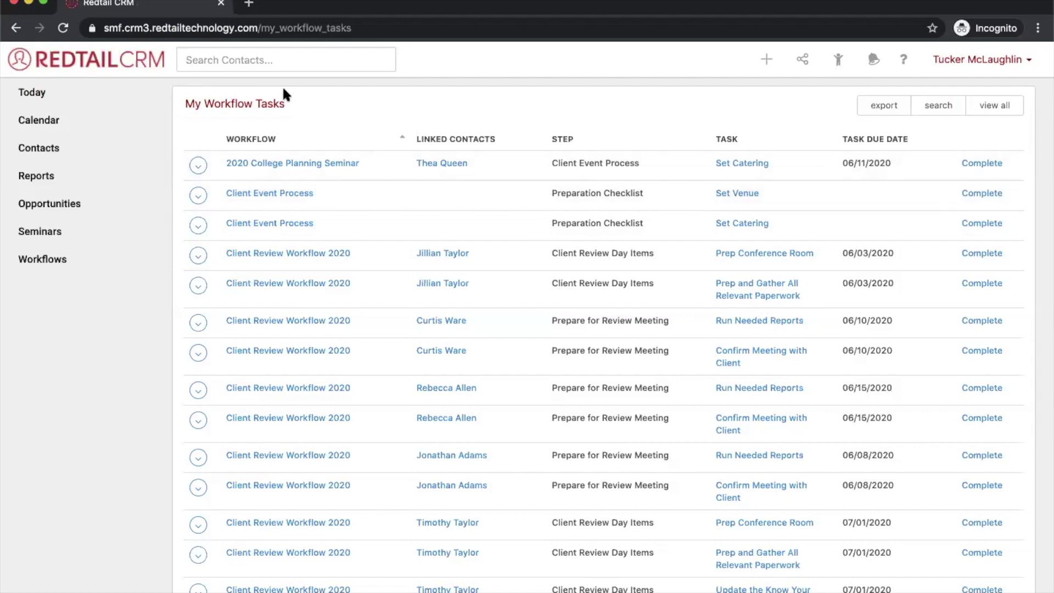
# Step: Open the calendar and hide the workflow tasks from it
pyautogui.click(74, 119)
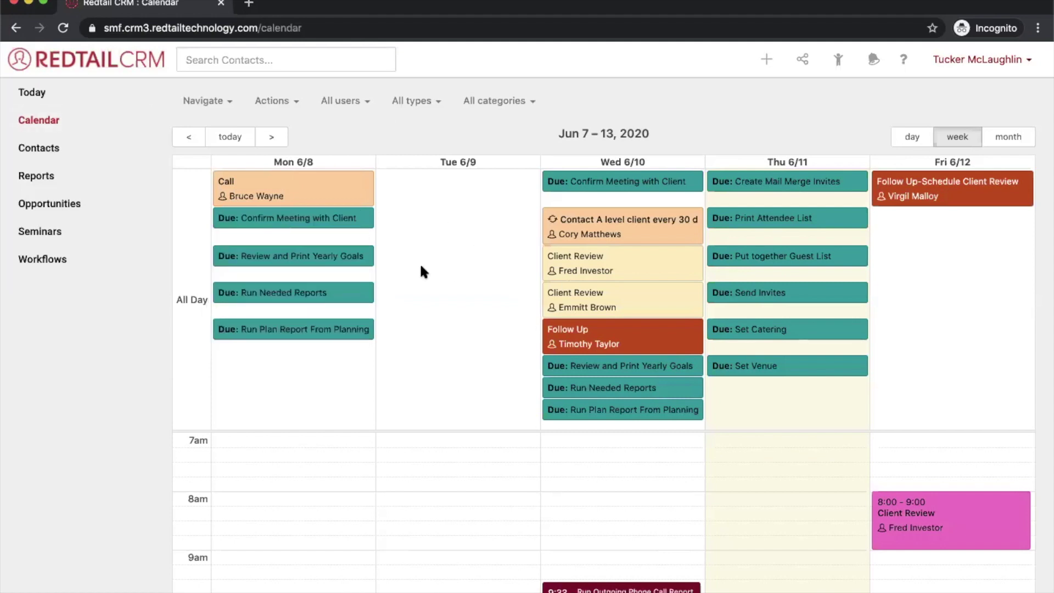
pyautogui.moveTo(783, 256)
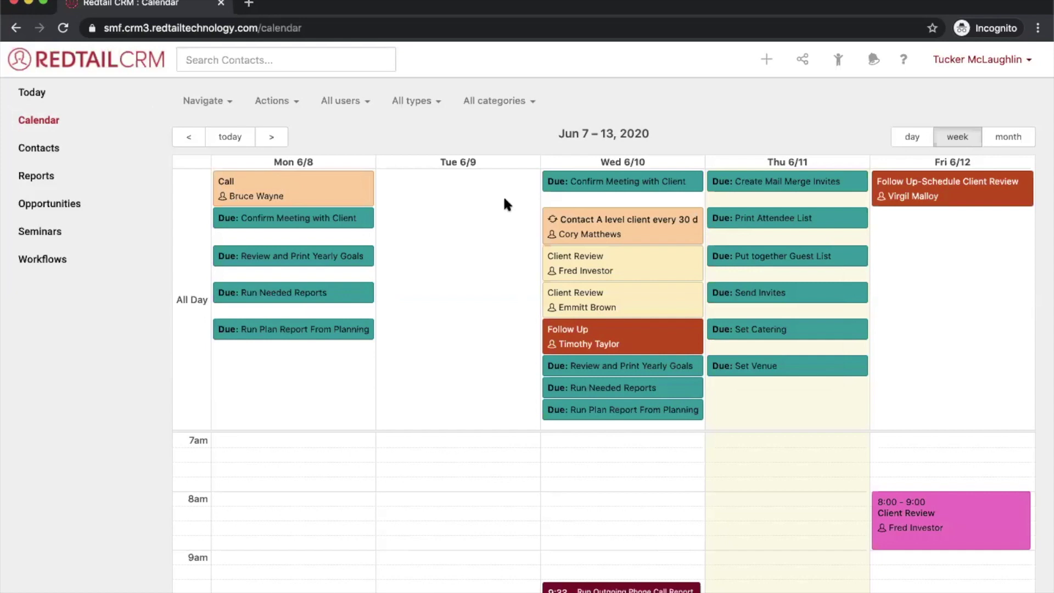
pyautogui.click(301, 115)
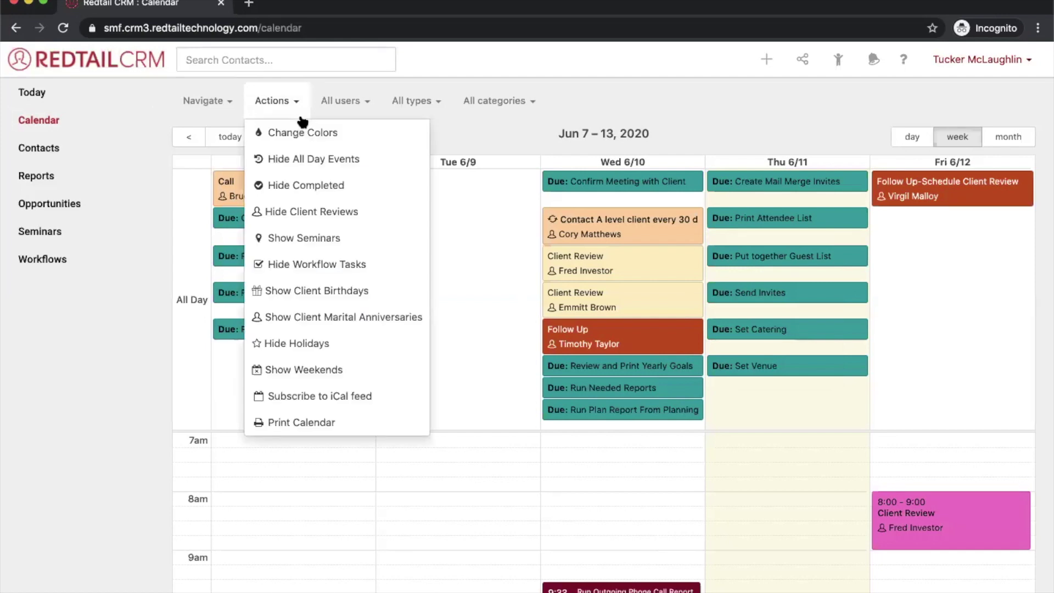
pyautogui.click(311, 264)
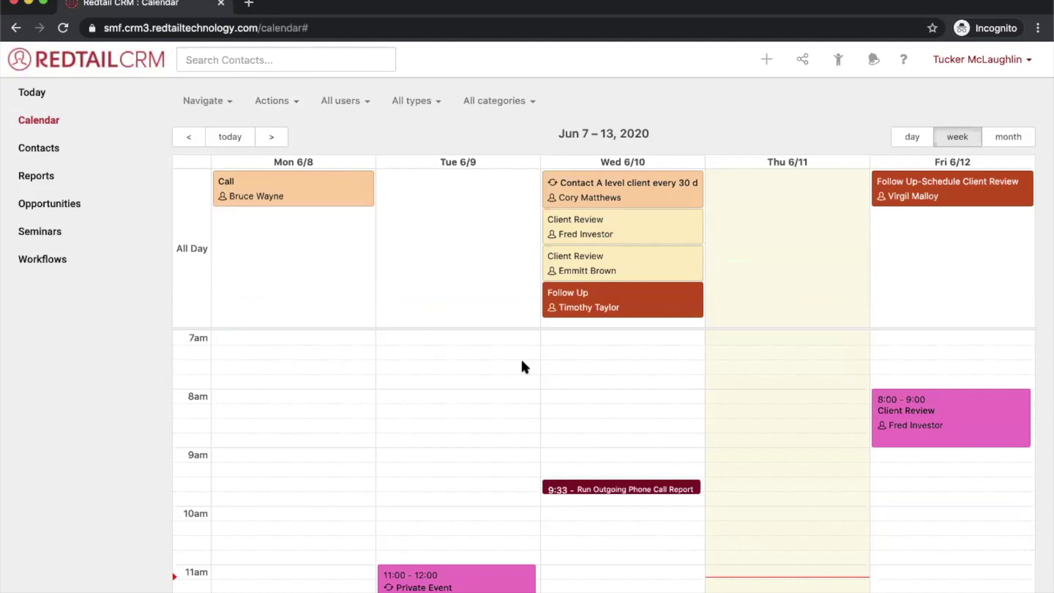
pyautogui.click(1023, 58)
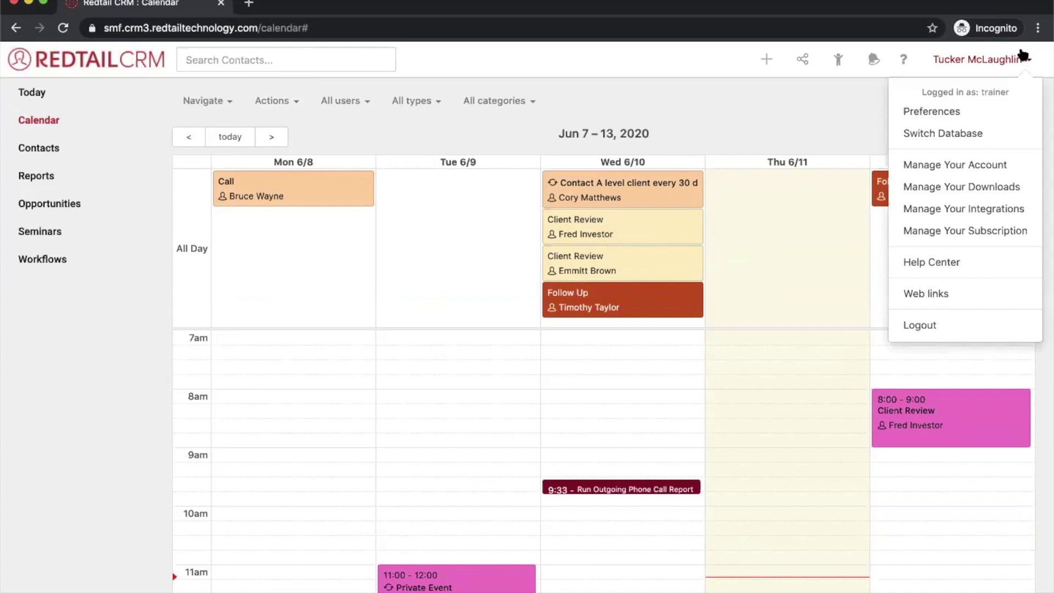
pyautogui.click(817, 109)
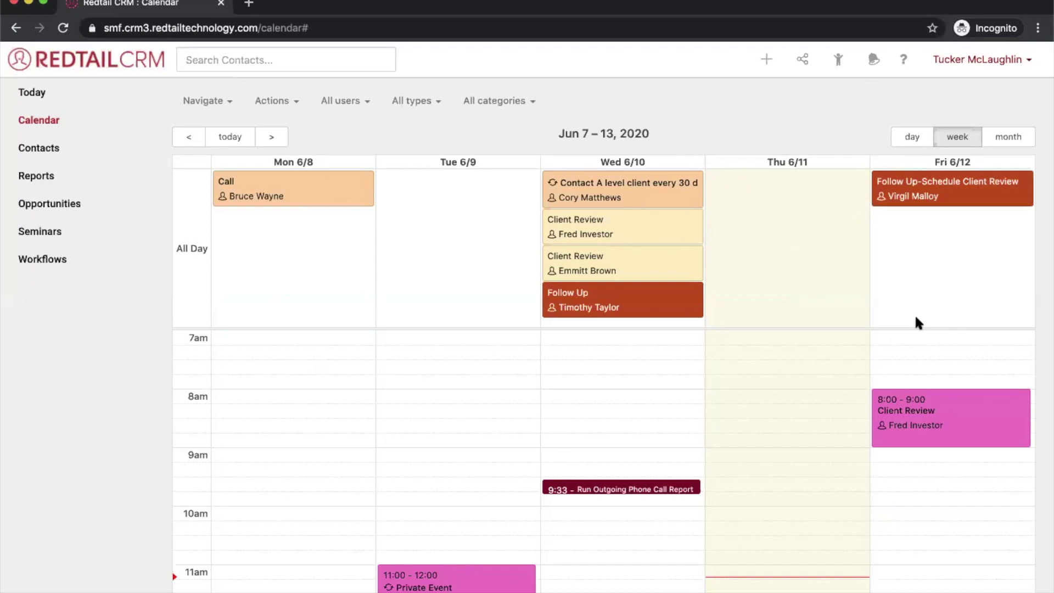
# Step: Sort the active workflows list by current step due and by target date, and look through its filter options
pyautogui.click(58, 262)
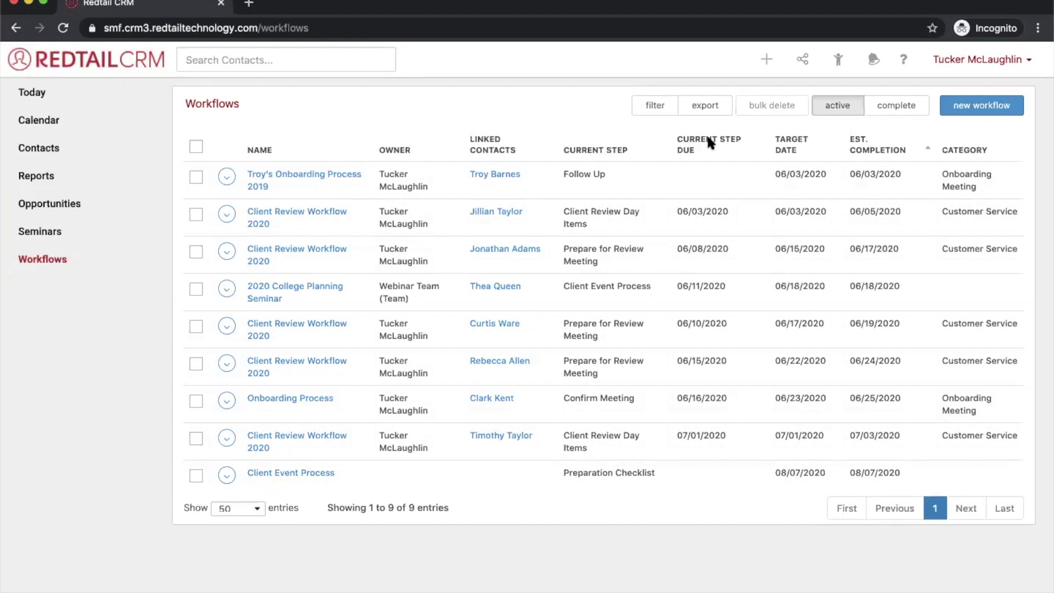
pyautogui.click(693, 144)
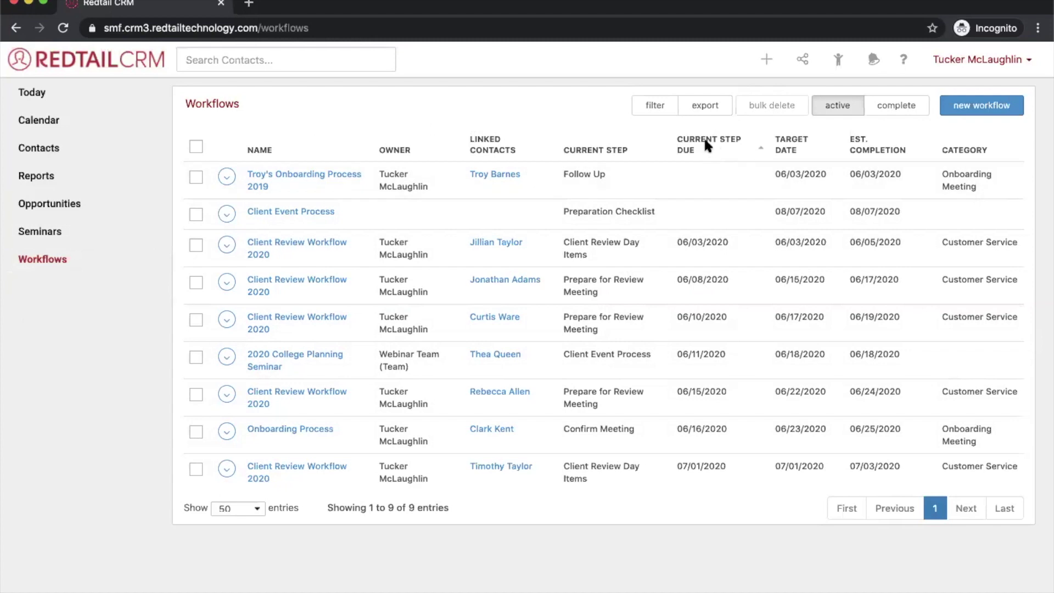
pyautogui.click(792, 144)
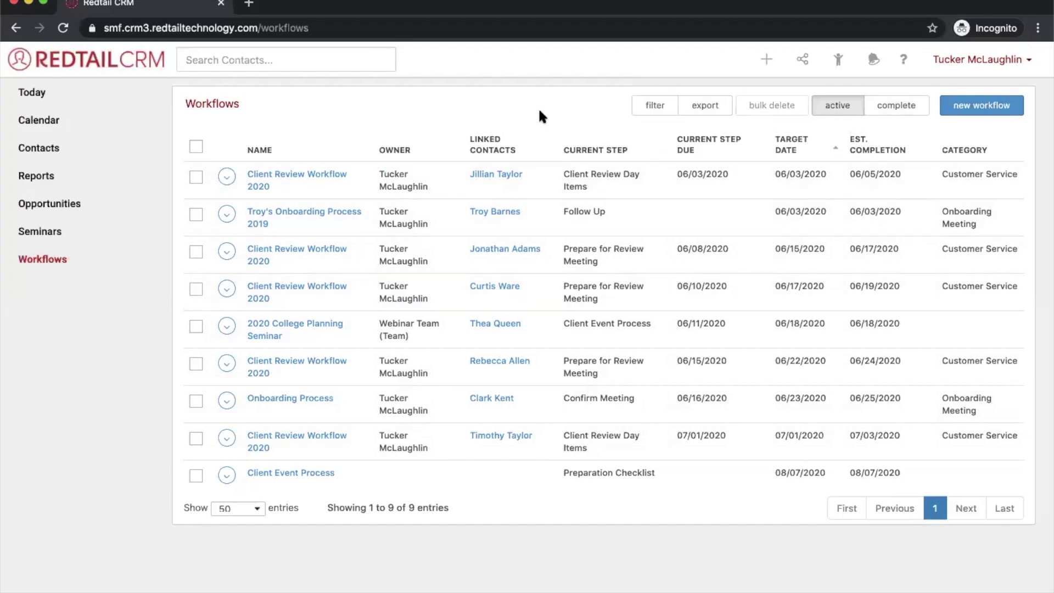
pyautogui.click(662, 104)
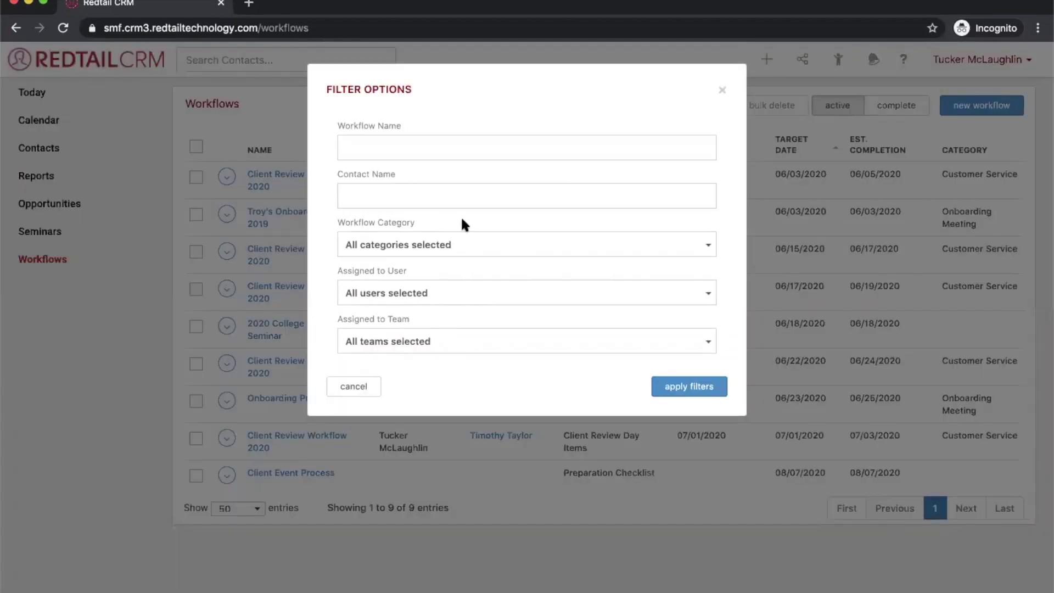
pyautogui.click(722, 91)
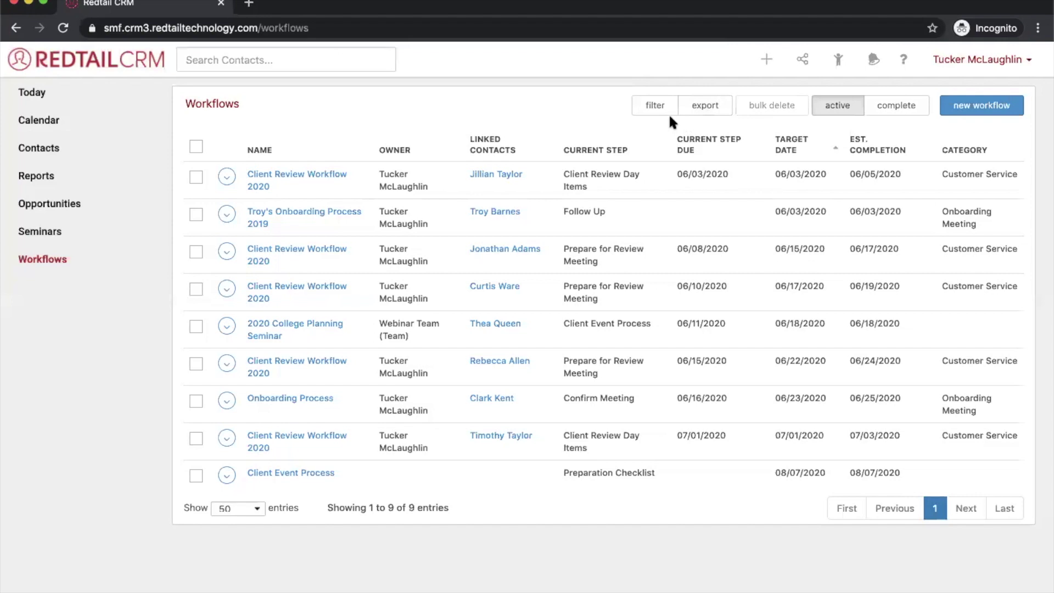
# Step: Start a workflow with no template, name it as a colleague's checklist and assign that colleague as the user owner
pyautogui.click(975, 112)
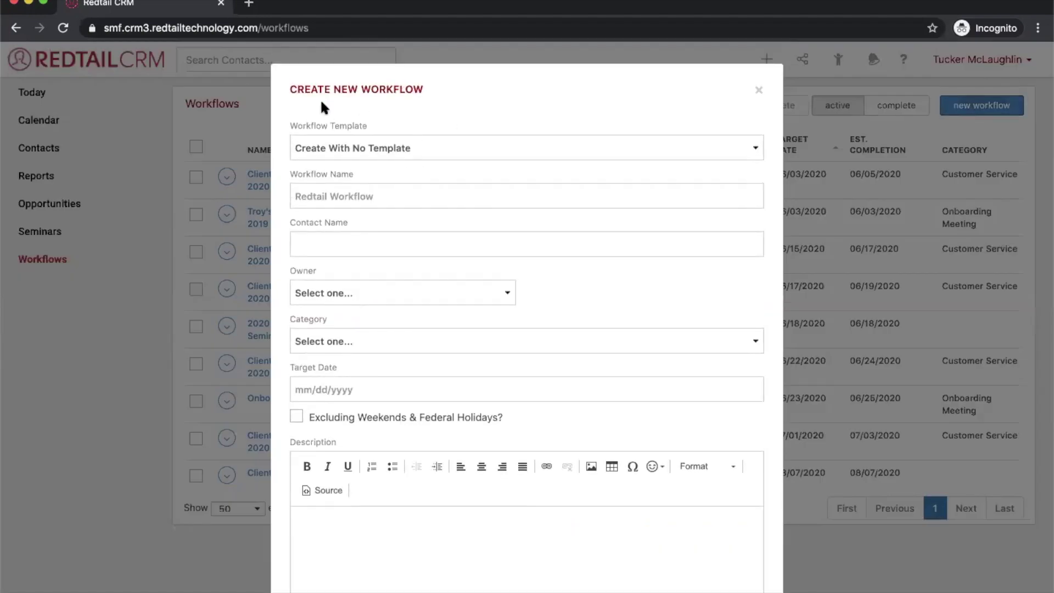
pyautogui.click(351, 191)
pyautogui.write('Kat')
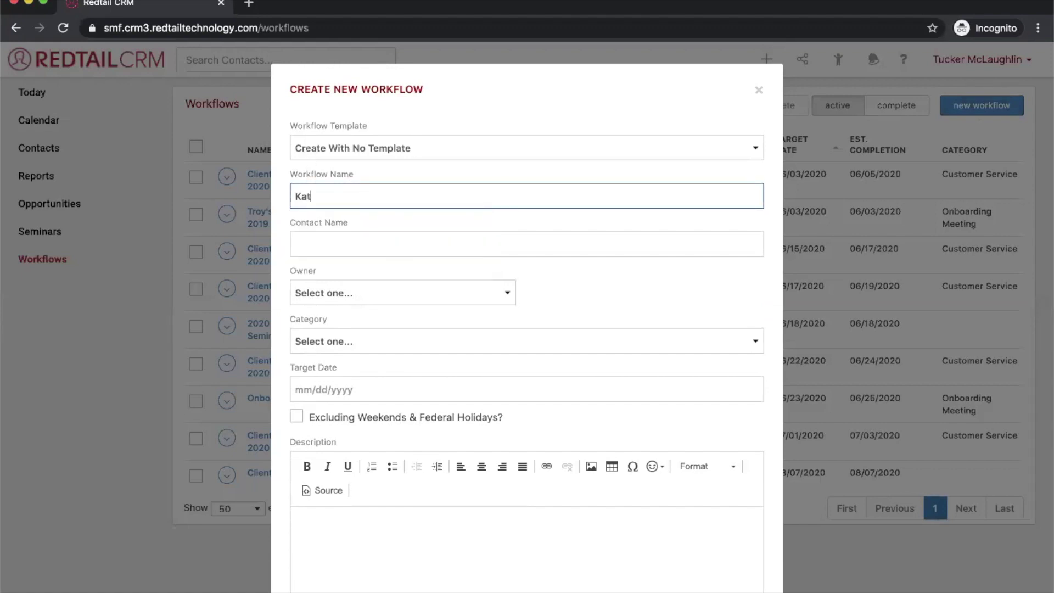
pyautogui.write("herine's Checklist")
pyautogui.click(342, 287)
pyautogui.click(528, 298)
pyautogui.click(562, 291)
pyautogui.click(582, 304)
pyautogui.click(354, 339)
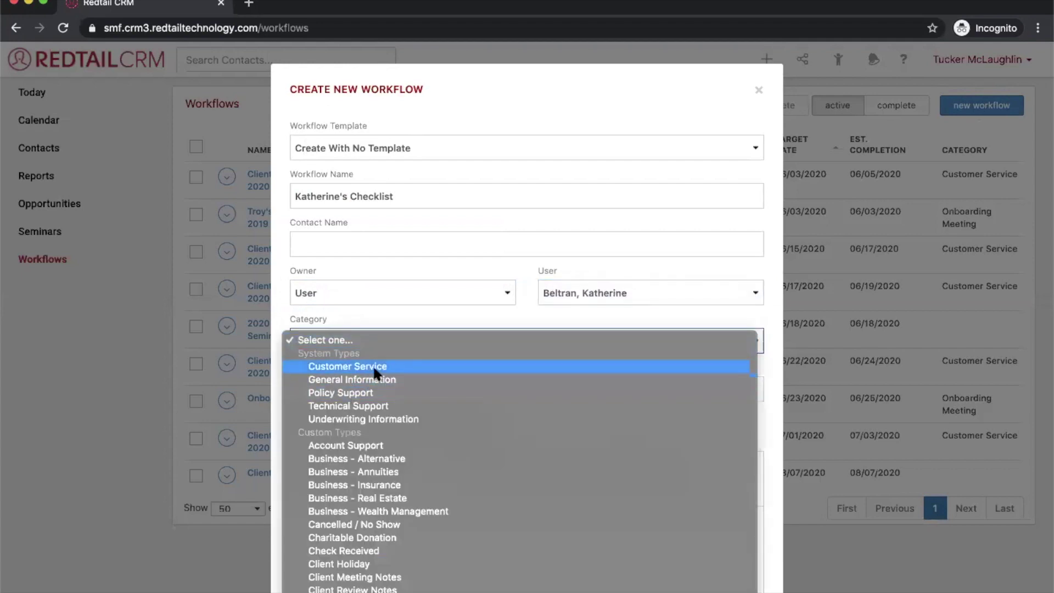
pyautogui.click(413, 316)
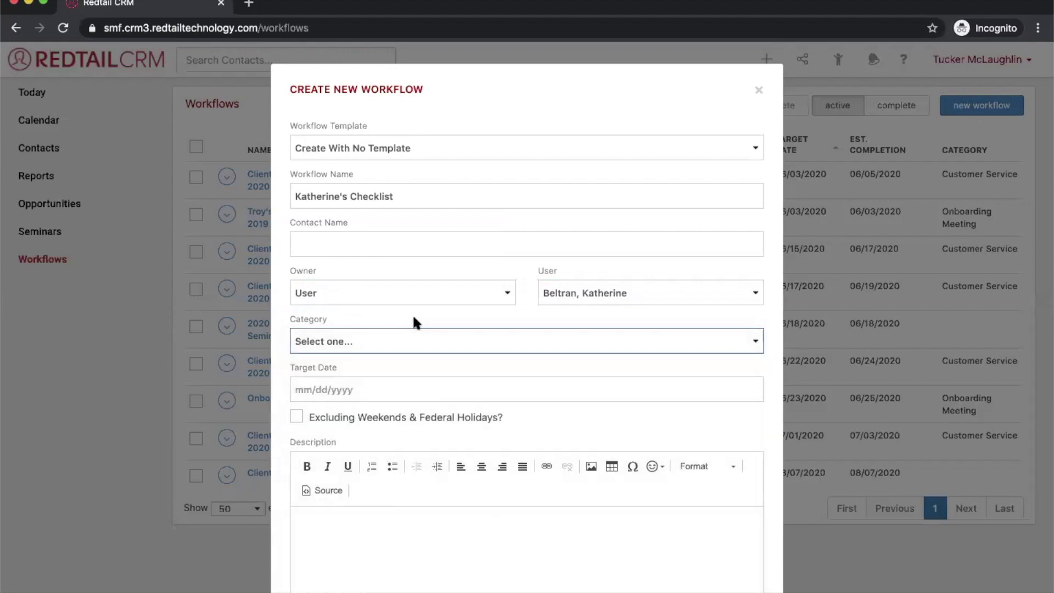
# Step: Set the checklist workflow's target date to 06/11/2020 and create it with no category or linked contact
pyautogui.click(349, 390)
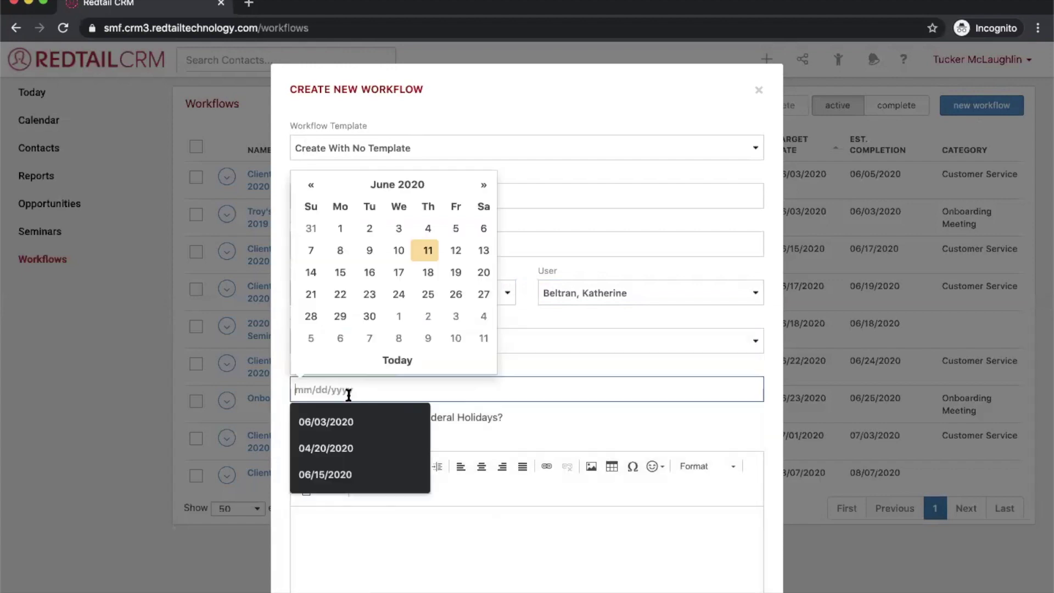
pyautogui.click(428, 250)
pyautogui.scroll(-1, 394, 344)
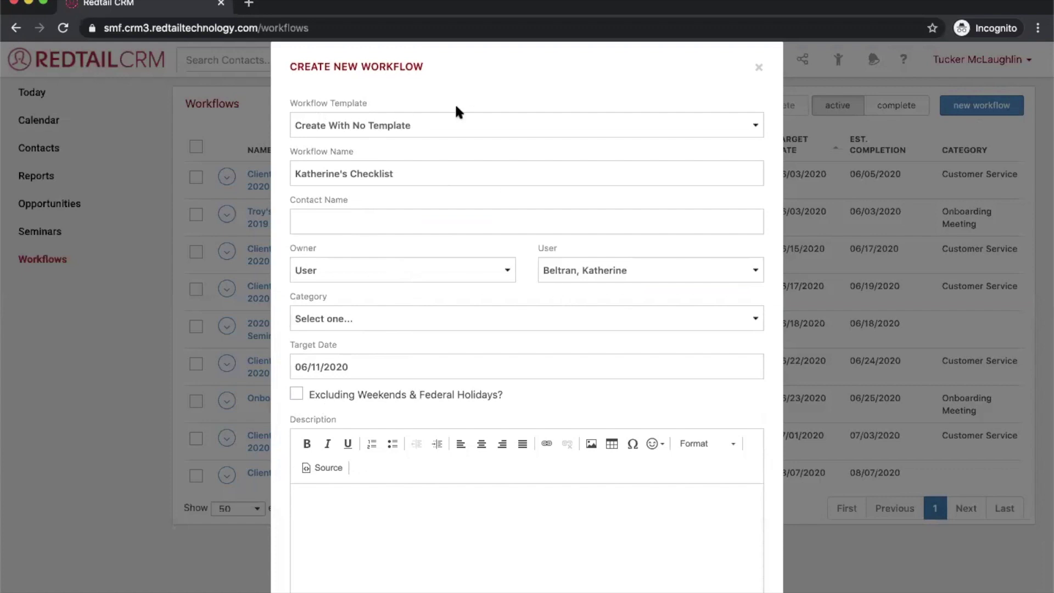
pyautogui.scroll(-2, 587, 436)
pyautogui.scroll(-3, 585, 433)
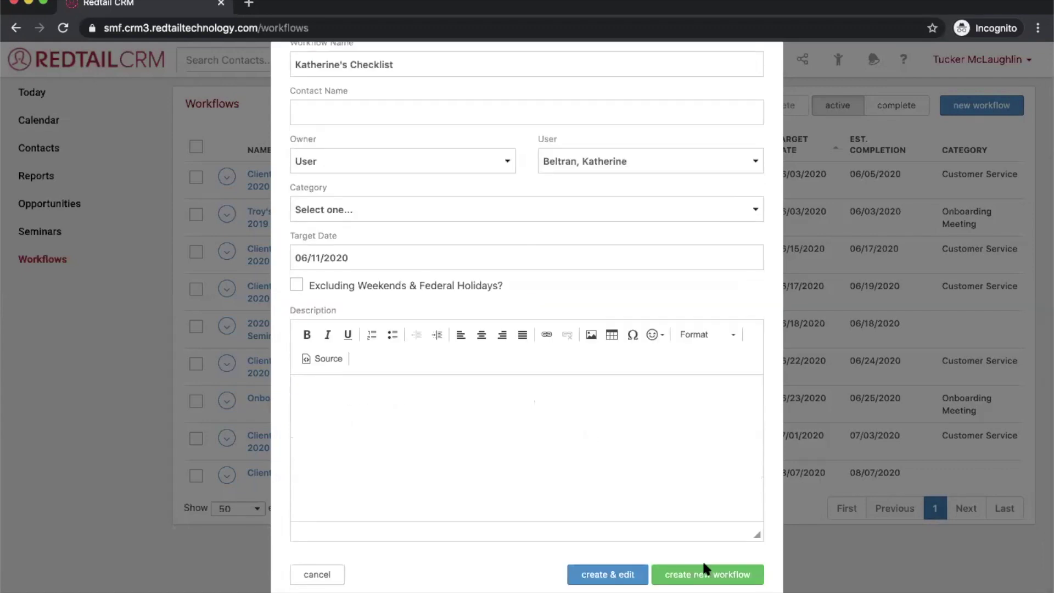
pyautogui.click(705, 574)
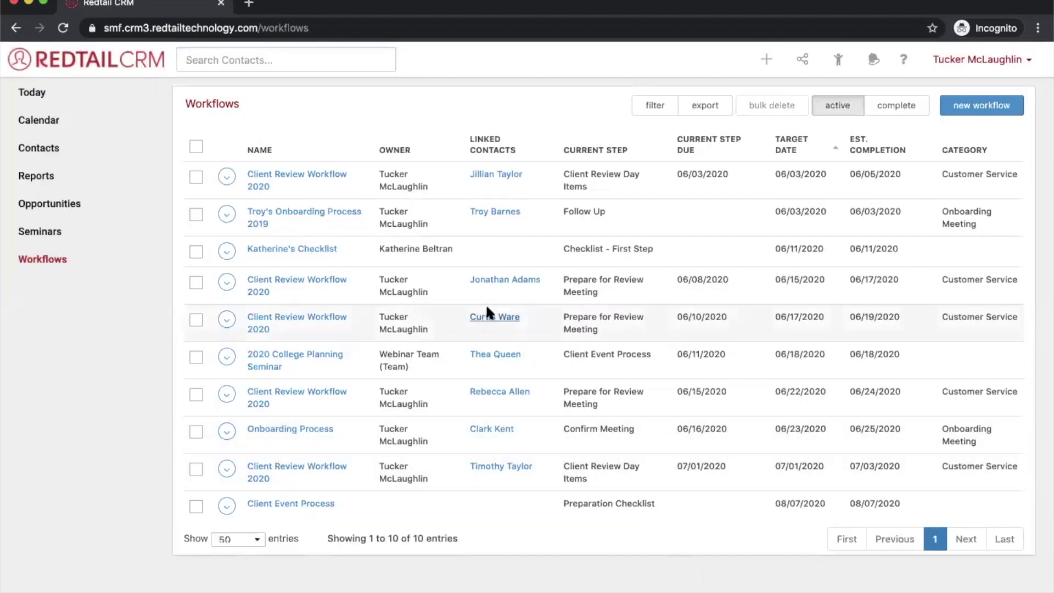
# Step: Open the new checklist workflow and add three tasks to its Checklist - First Step
pyautogui.click(289, 251)
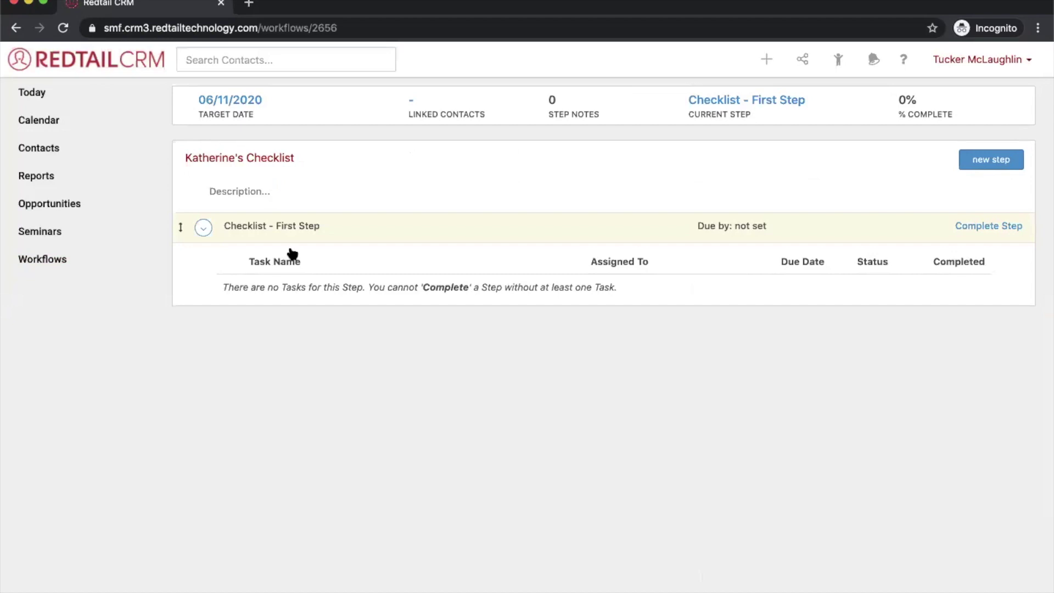
pyautogui.click(204, 232)
pyautogui.click(215, 250)
pyautogui.click(203, 227)
pyautogui.click(218, 250)
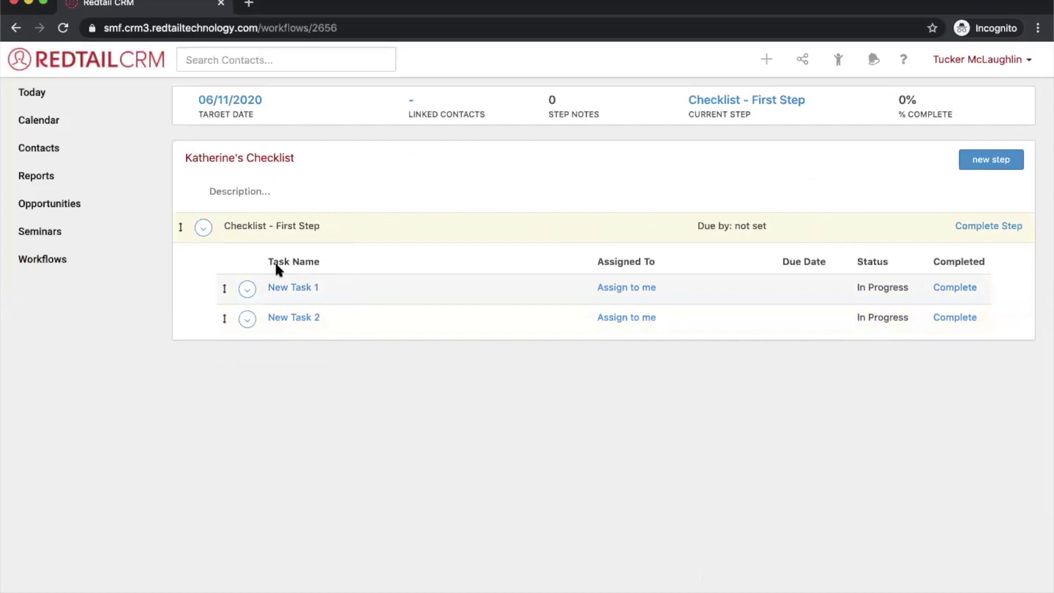
pyautogui.click(203, 227)
pyautogui.click(221, 251)
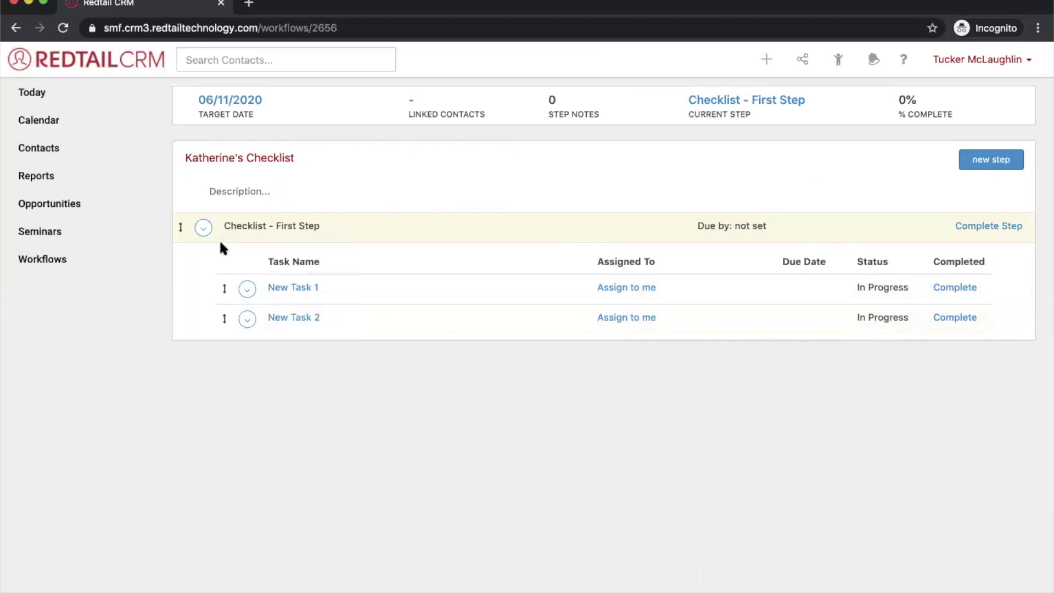
pyautogui.click(203, 228)
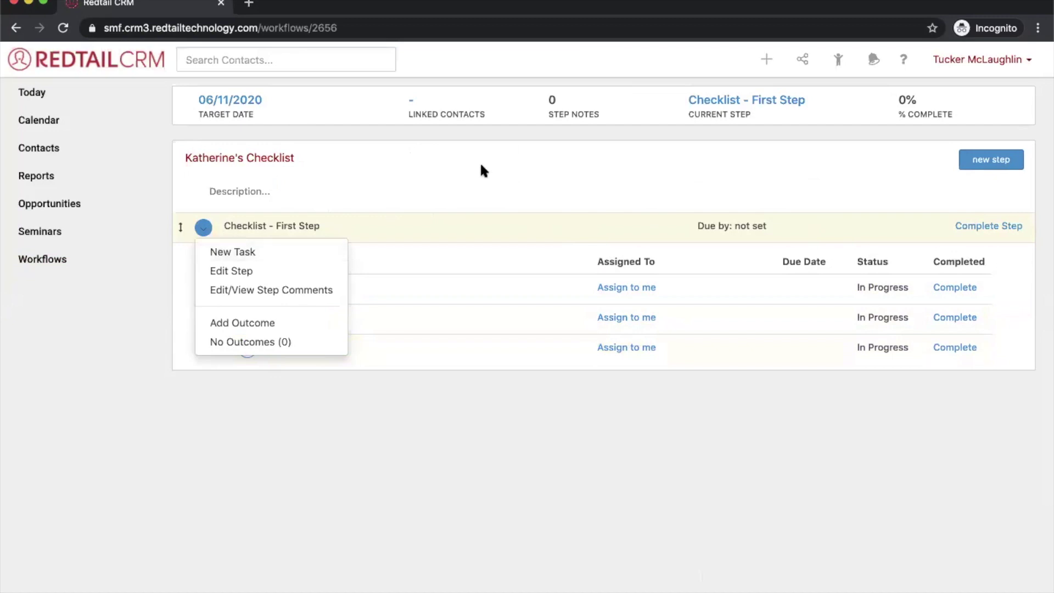
pyautogui.click(207, 226)
pyautogui.click(203, 227)
pyautogui.click(361, 181)
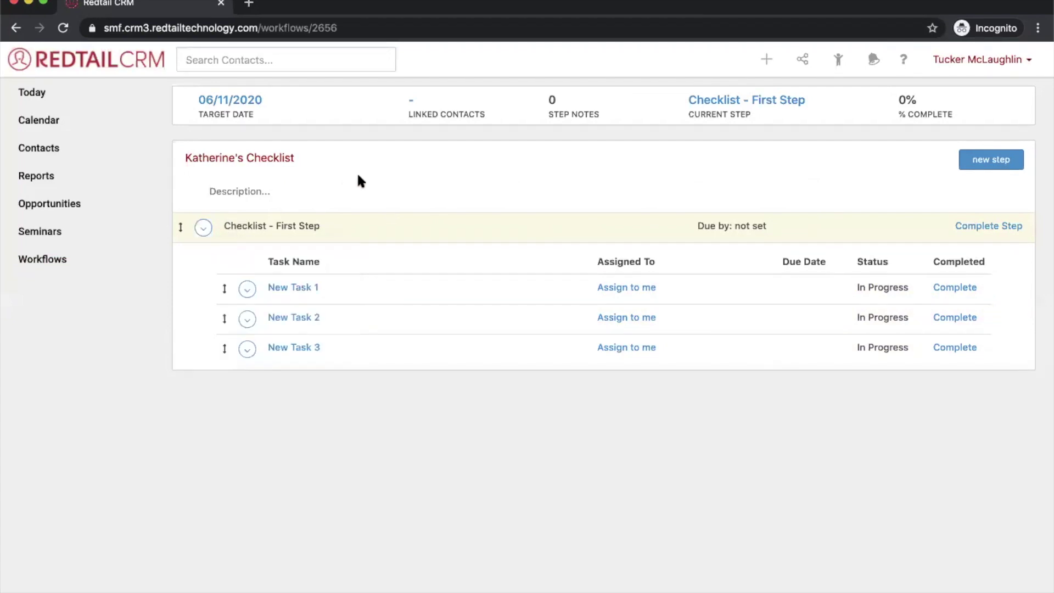
# Step: Rename the first checklist task to "Call Clients back" and assign it to the same user who owns the workflow
pyautogui.click(246, 288)
pyautogui.click(262, 313)
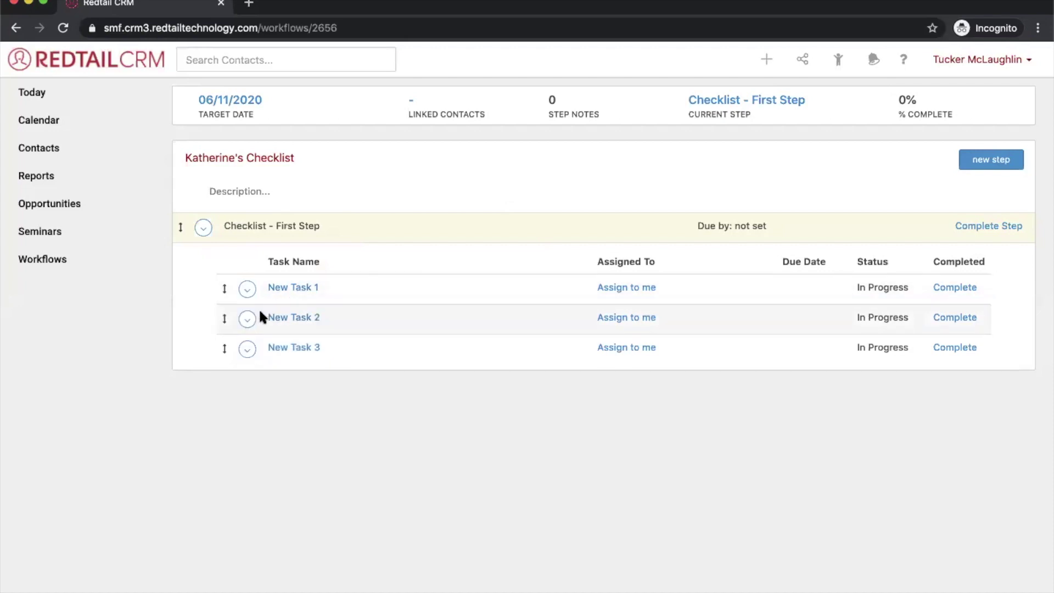
pyautogui.moveTo(364, 148); pyautogui.dragTo(217, 132)
pyautogui.write('Call ')
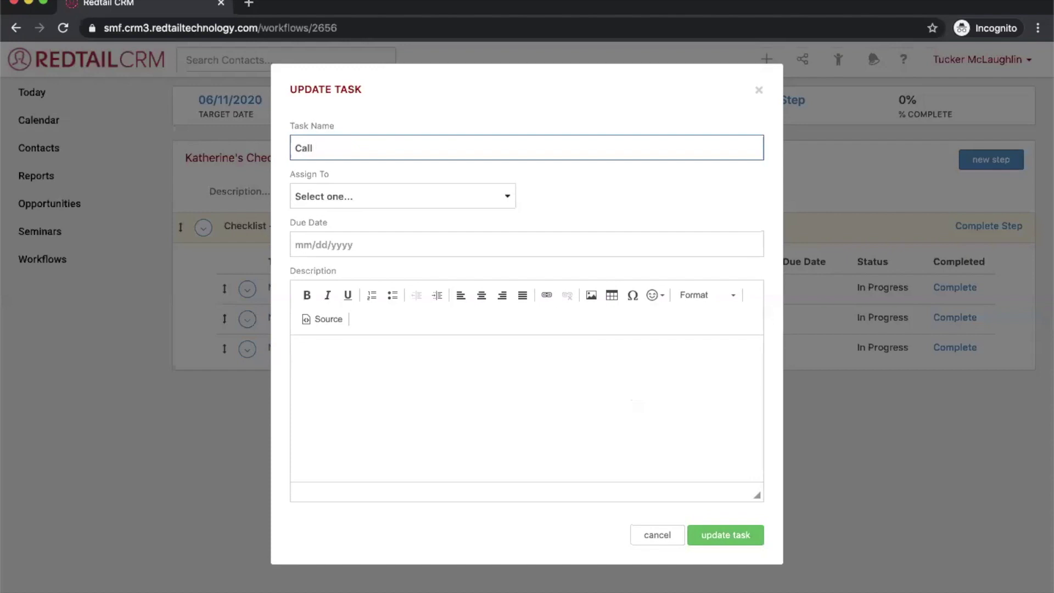
pyautogui.write('Clients back')
pyautogui.click(330, 193)
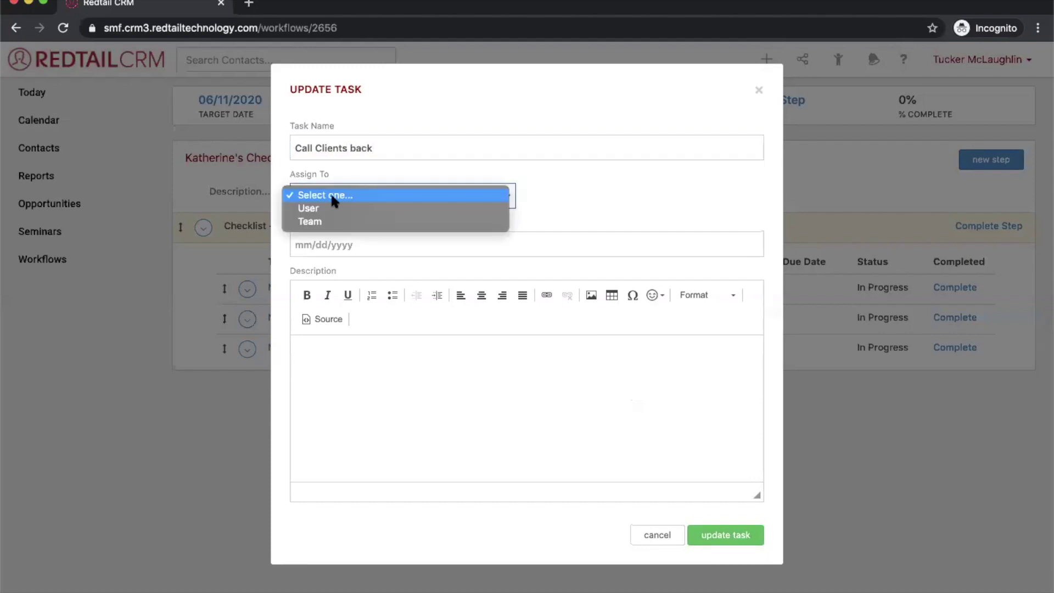
pyautogui.click(331, 203)
pyautogui.click(567, 189)
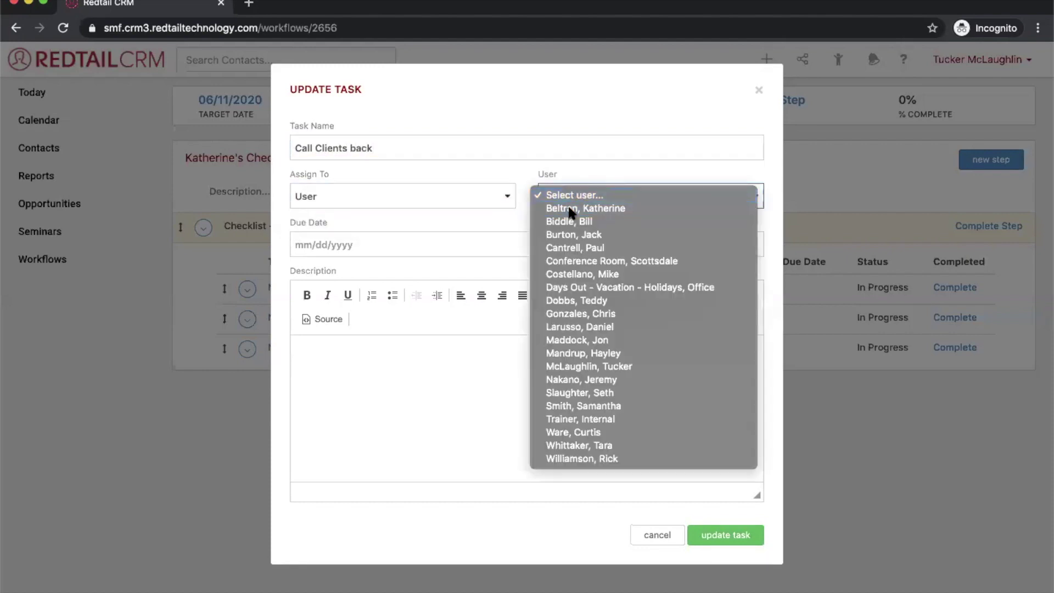
pyautogui.click(568, 205)
pyautogui.click(725, 535)
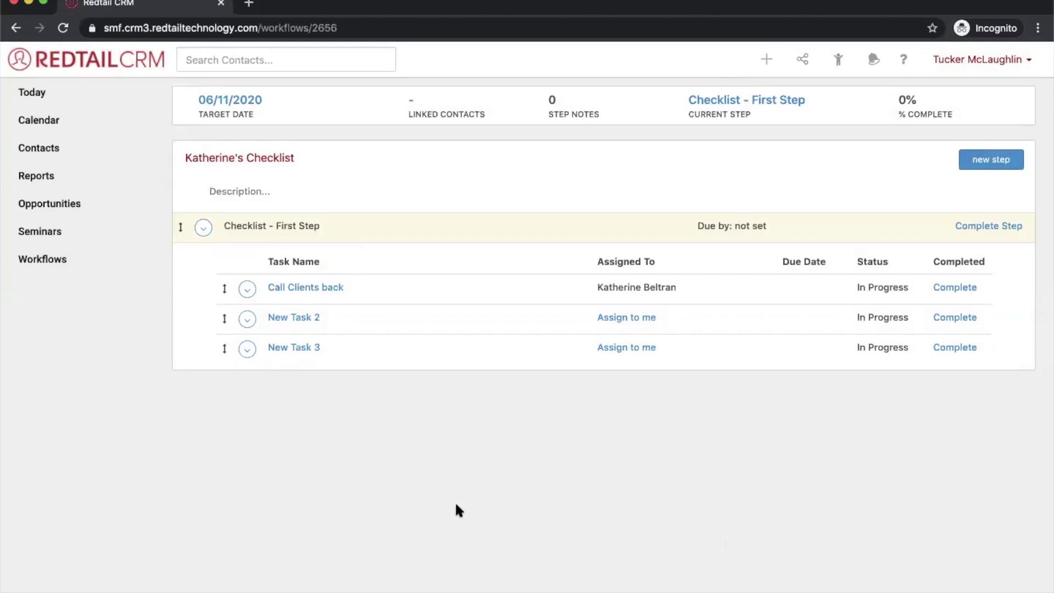
# Step: Add a second step to the checklist workflow and view the actions available for it in the workflows list
pyautogui.click(1002, 160)
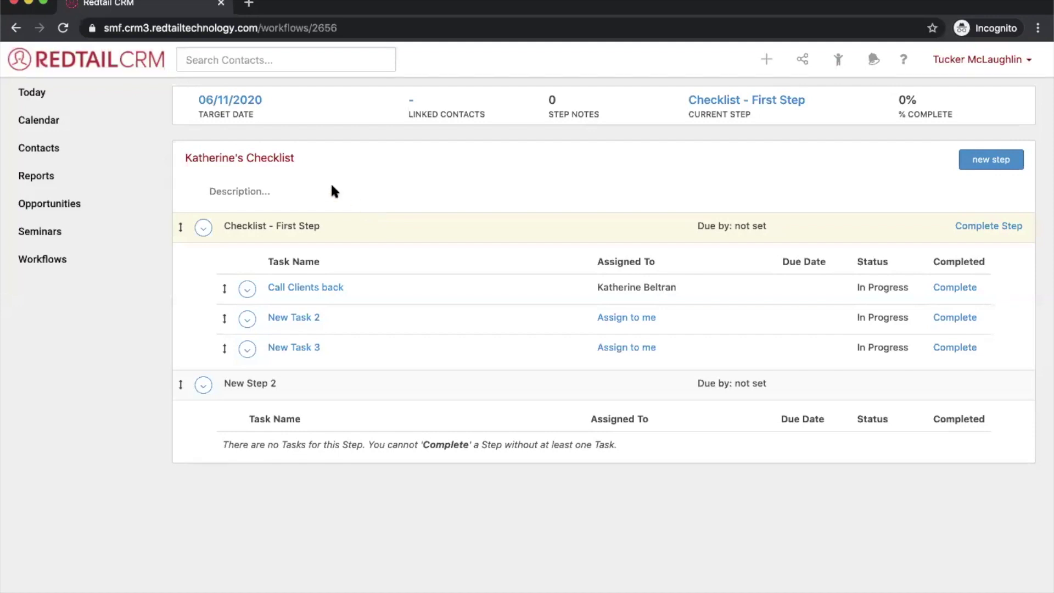
pyautogui.click(48, 262)
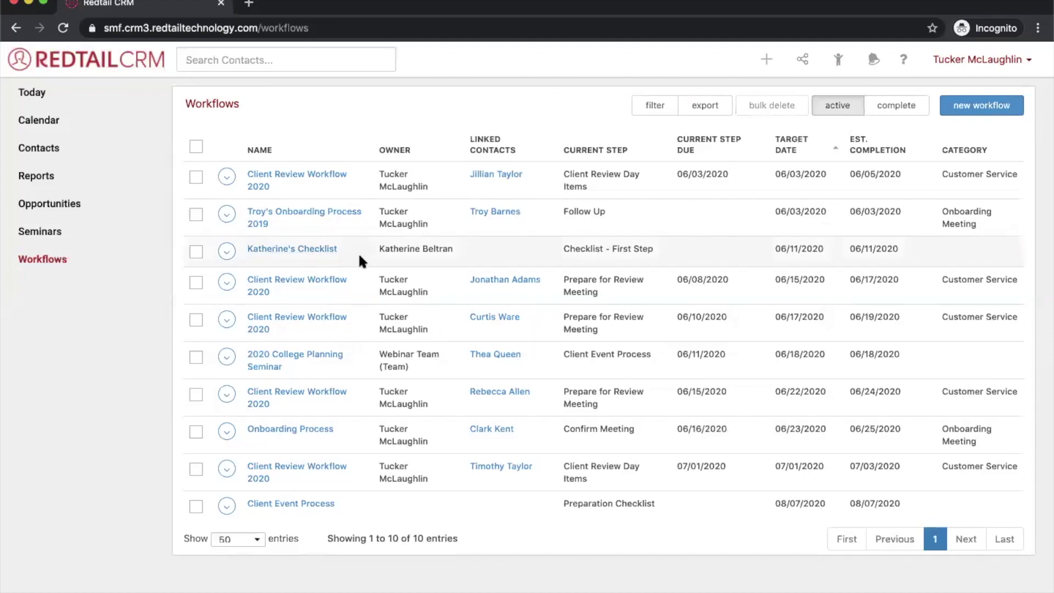
pyautogui.click(227, 251)
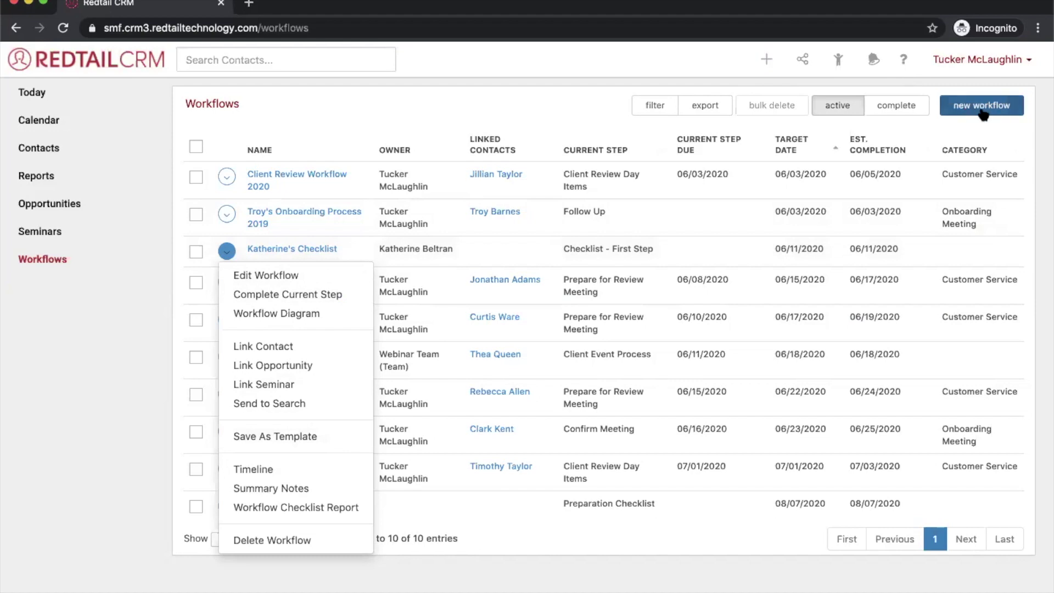
# Step: Examine the blank new workflow form reached through quick add, and close it without creating anything
pyautogui.click(766, 59)
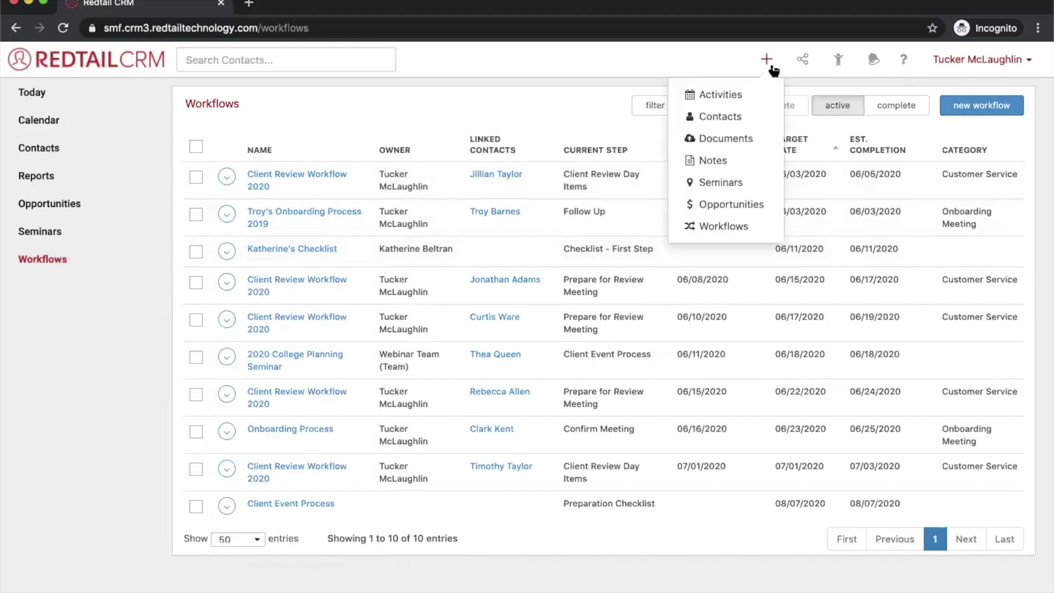
pyautogui.click(729, 224)
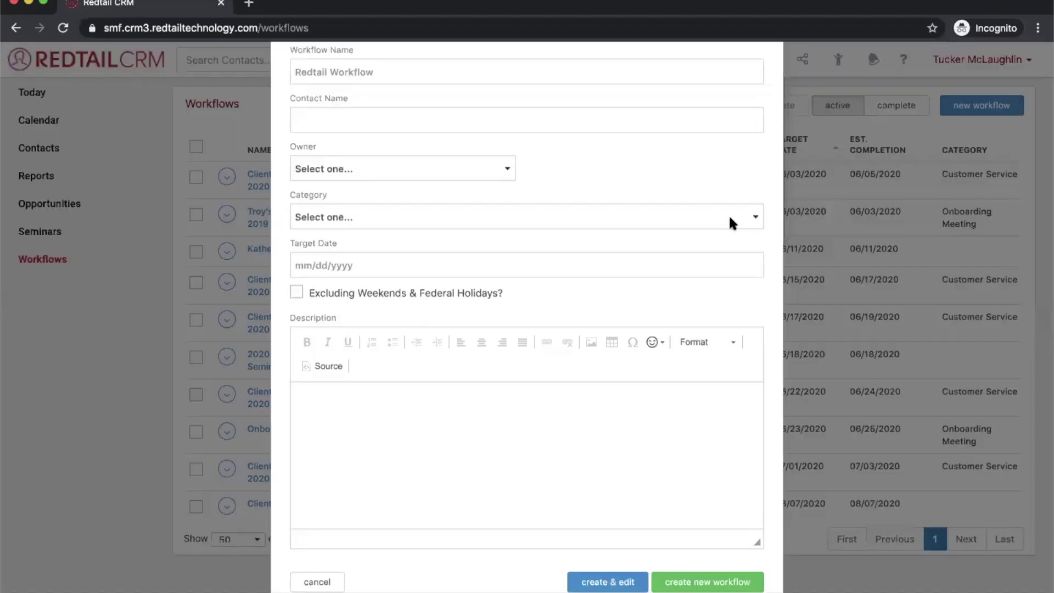
pyautogui.click(759, 91)
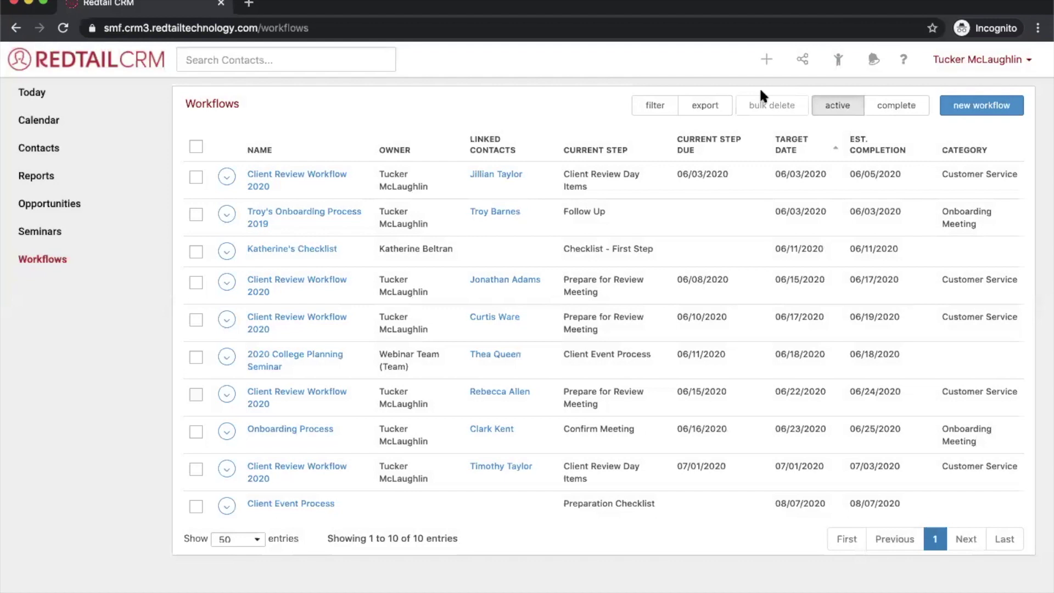
pyautogui.click(766, 59)
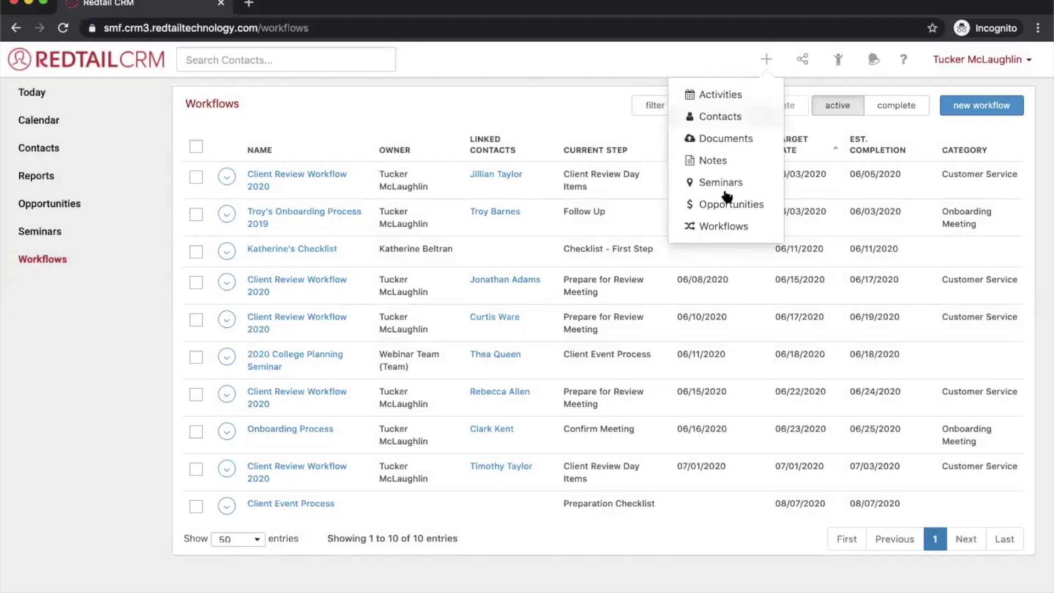
pyautogui.click(719, 226)
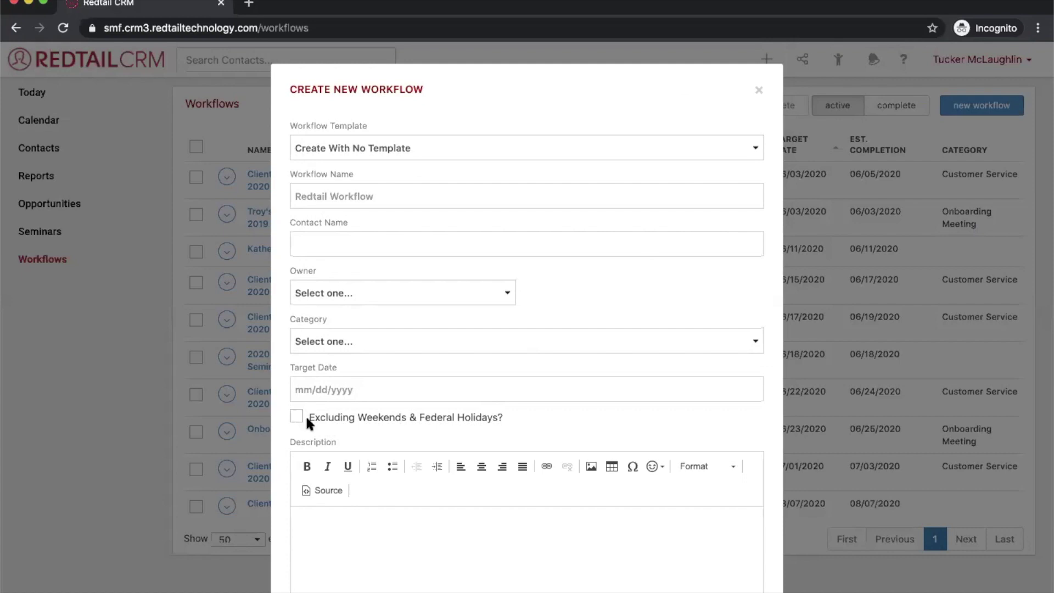
pyautogui.click(759, 90)
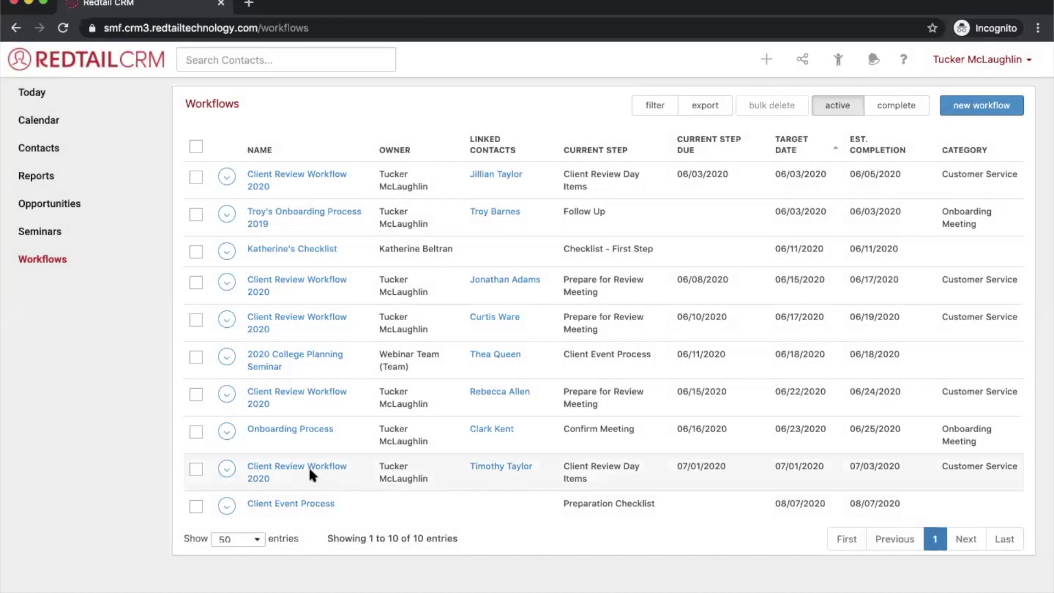
# Step: Open the Client Review Workflow 2020 that has the 07/01/2020 target date
pyautogui.click(294, 468)
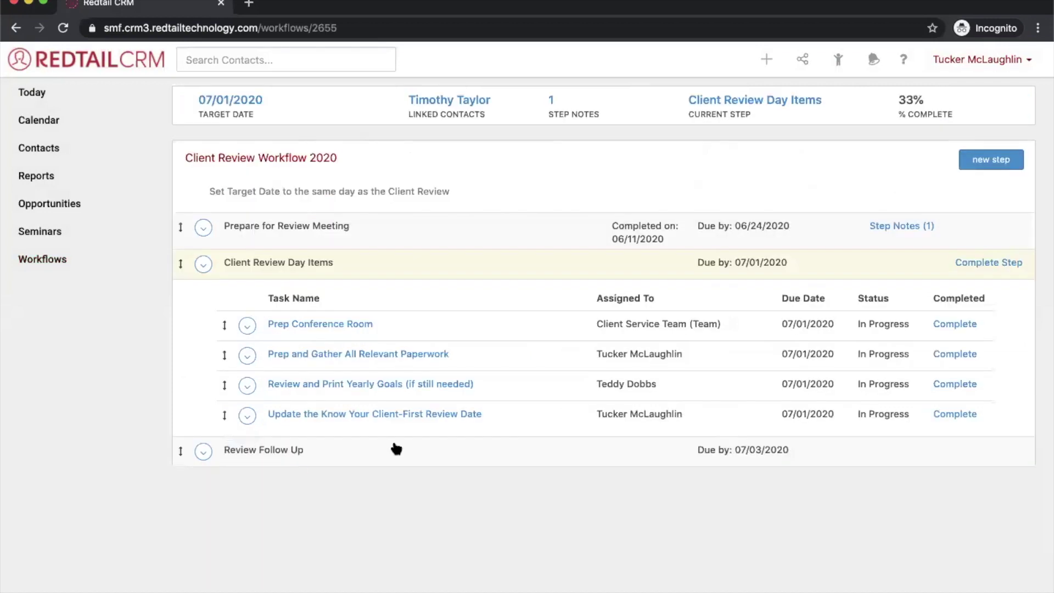
# Step: Mark the tasks "Prep Conference Room" and "Prep and Gather All Relevant Paperwork" as complete
pyautogui.click(958, 325)
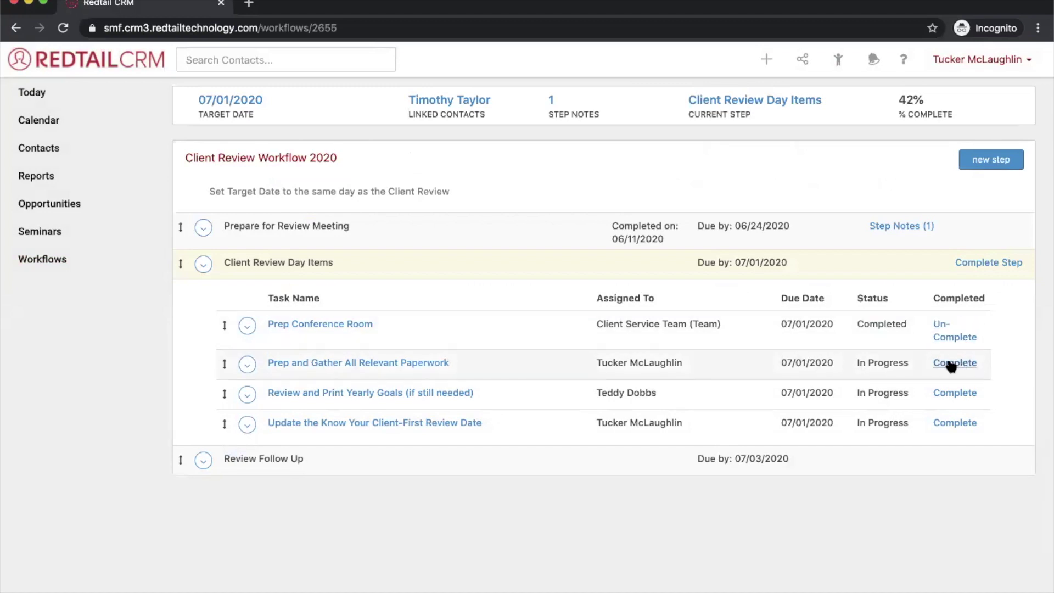
pyautogui.click(951, 364)
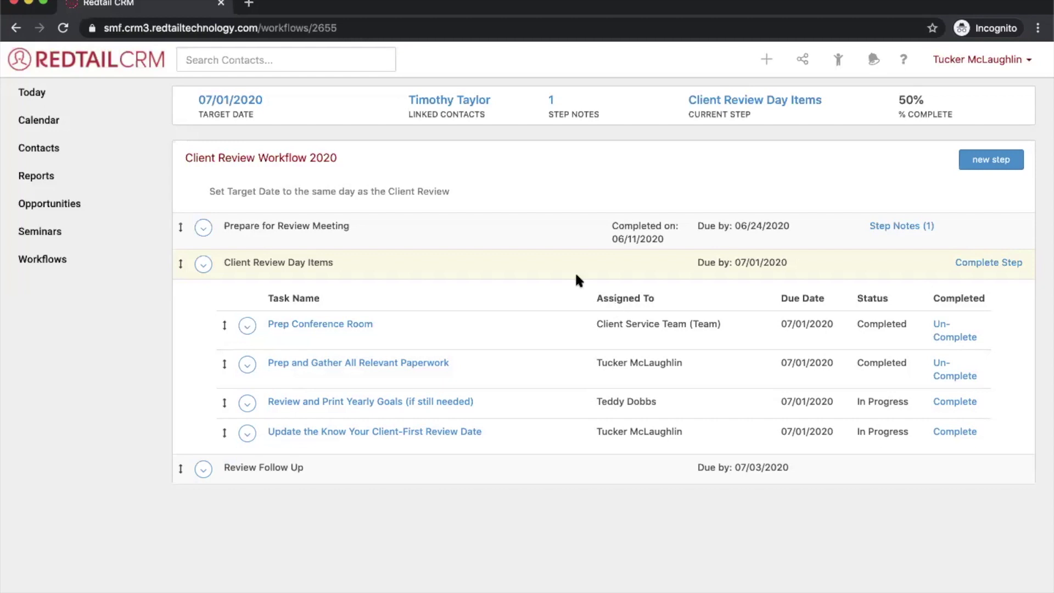
# Step: Examine the new outcome form for the Client Review Day Items step, including its next step choices, and close it without creating an outcome
pyautogui.click(204, 266)
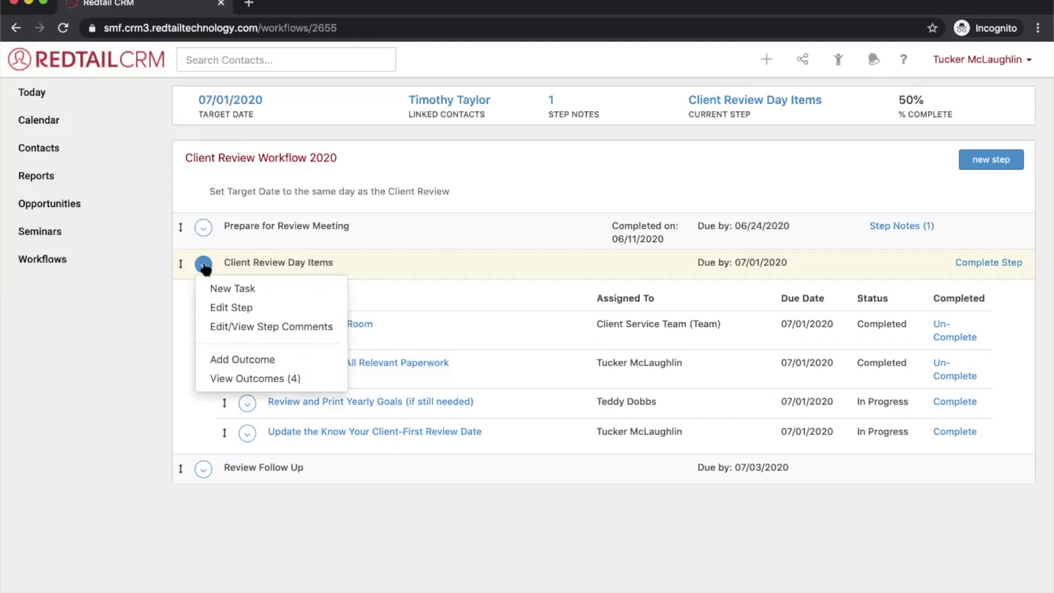
pyautogui.click(254, 361)
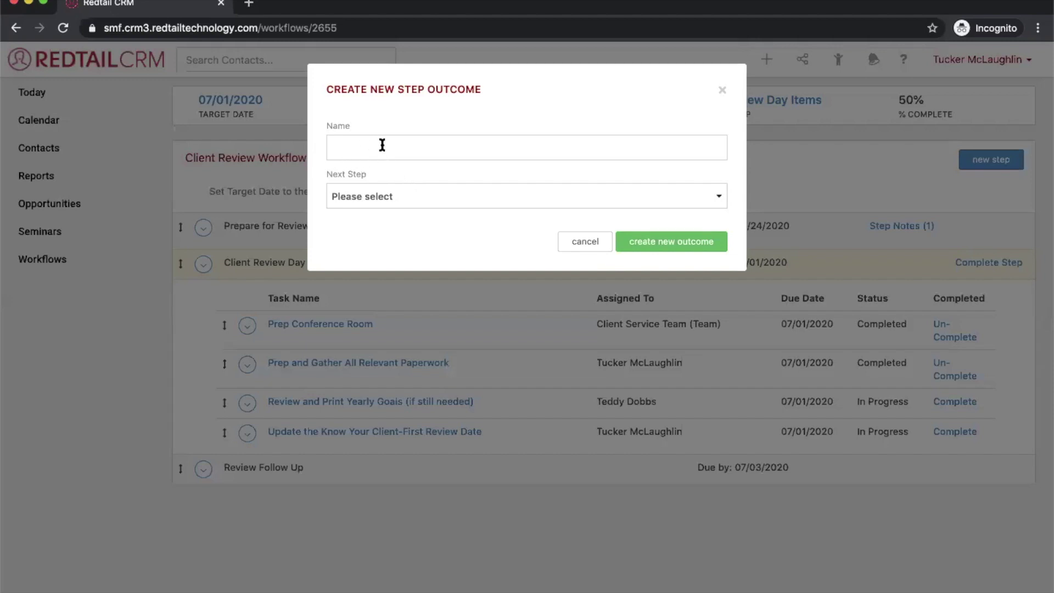
pyautogui.click(383, 196)
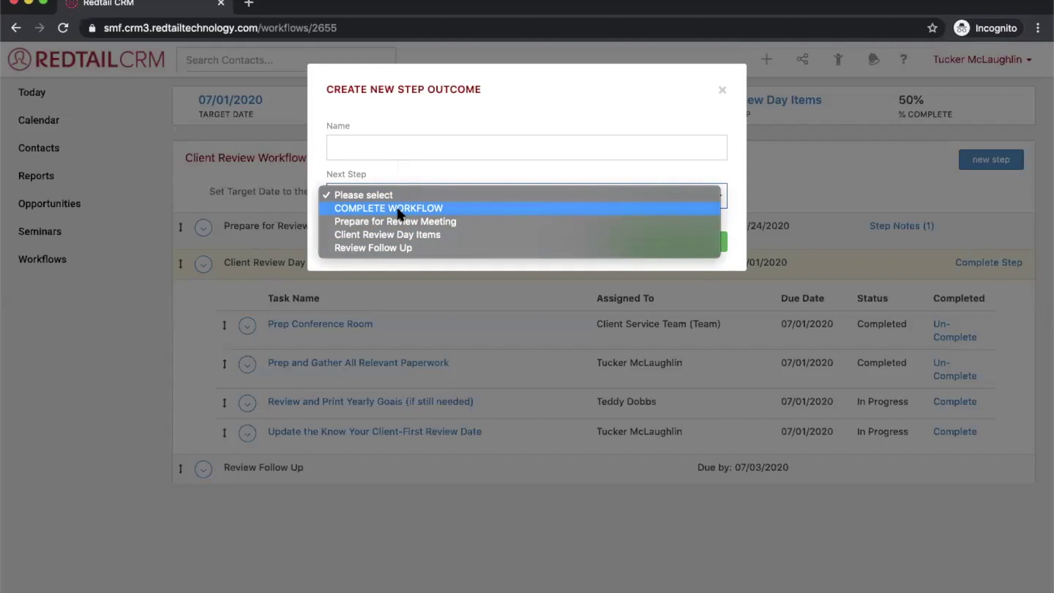
pyautogui.click(722, 102)
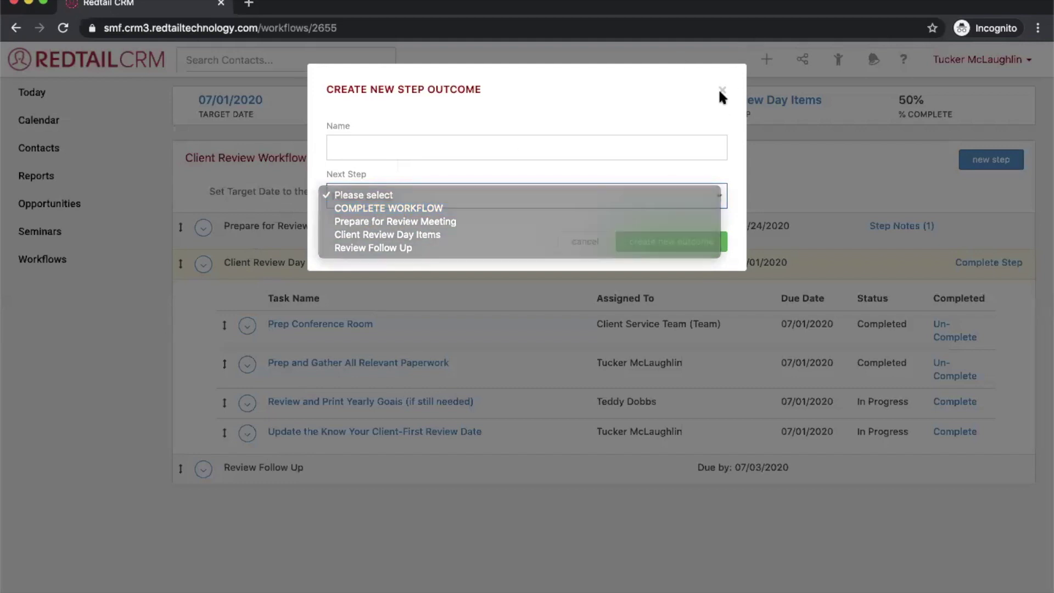
pyautogui.scroll(-2, 722, 94)
pyautogui.click(786, 208)
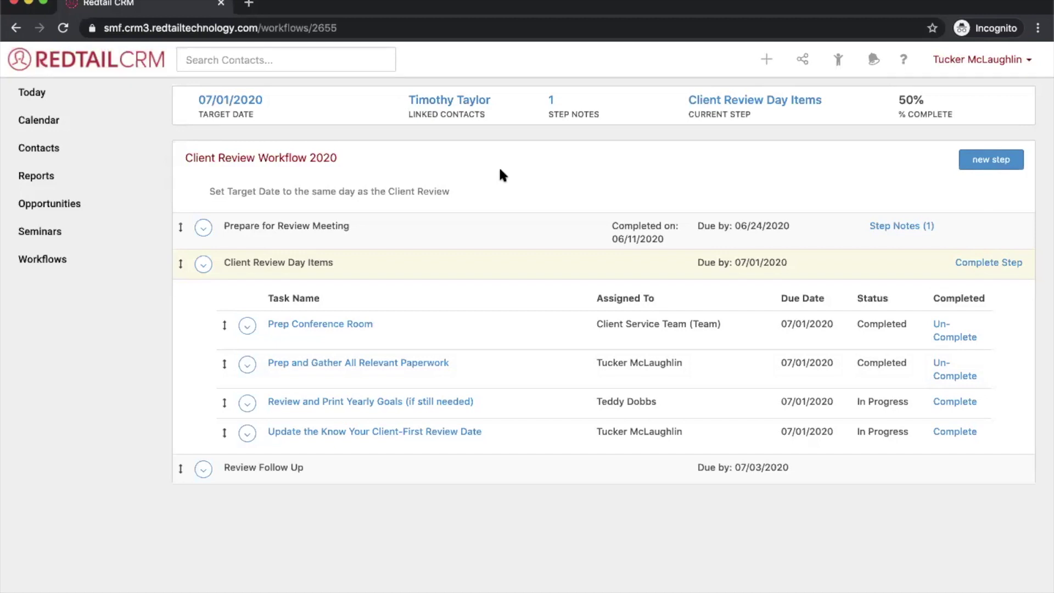
# Step: View the actions available for the Client Review Day Items and Review Follow Up steps and for the "Update the Know Your Client-First Review Date" task
pyautogui.click(203, 264)
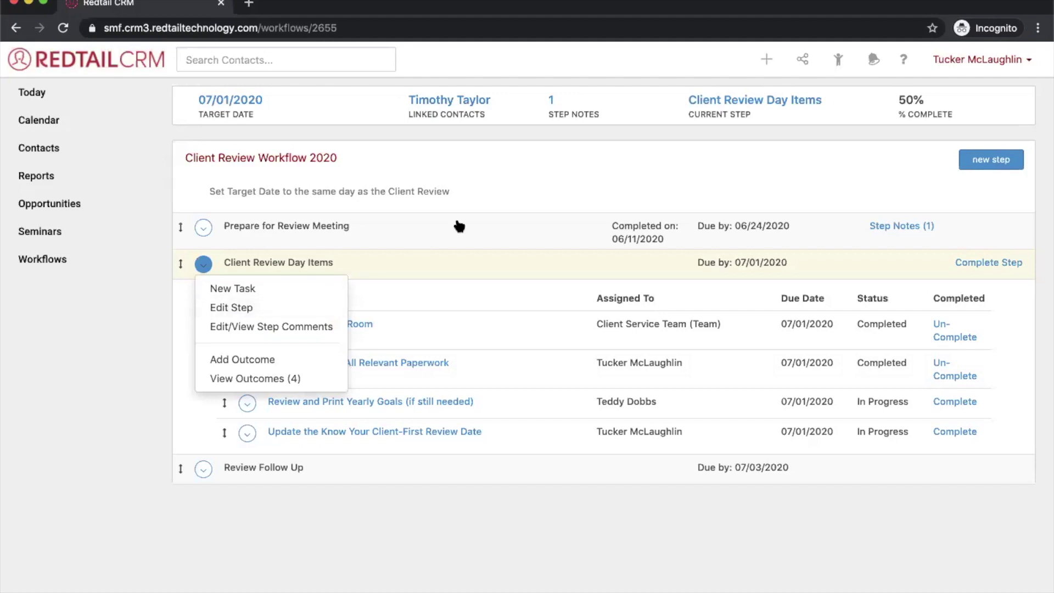
pyautogui.click(203, 472)
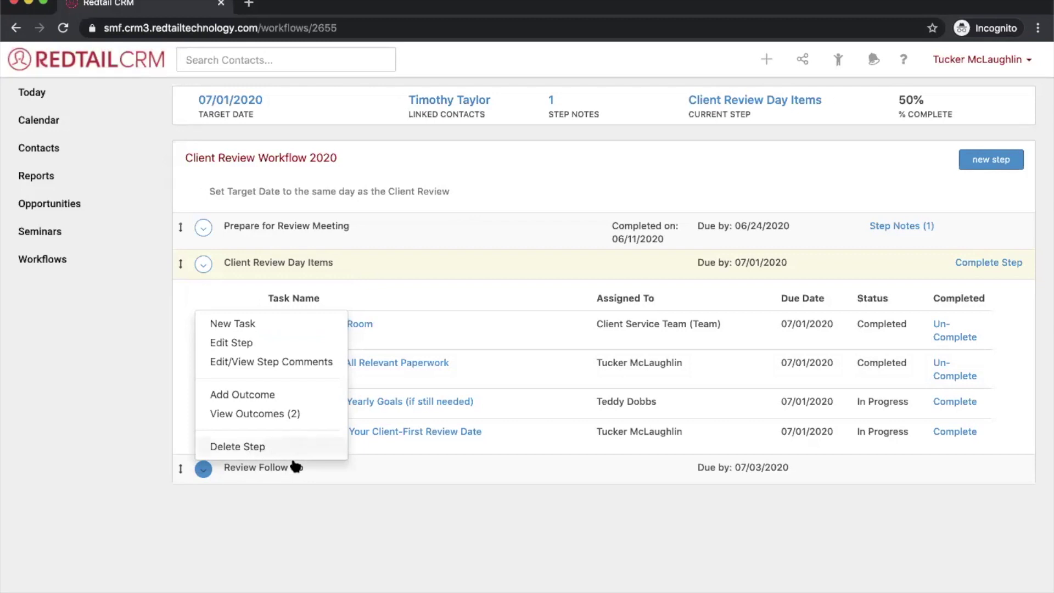
pyautogui.click(390, 518)
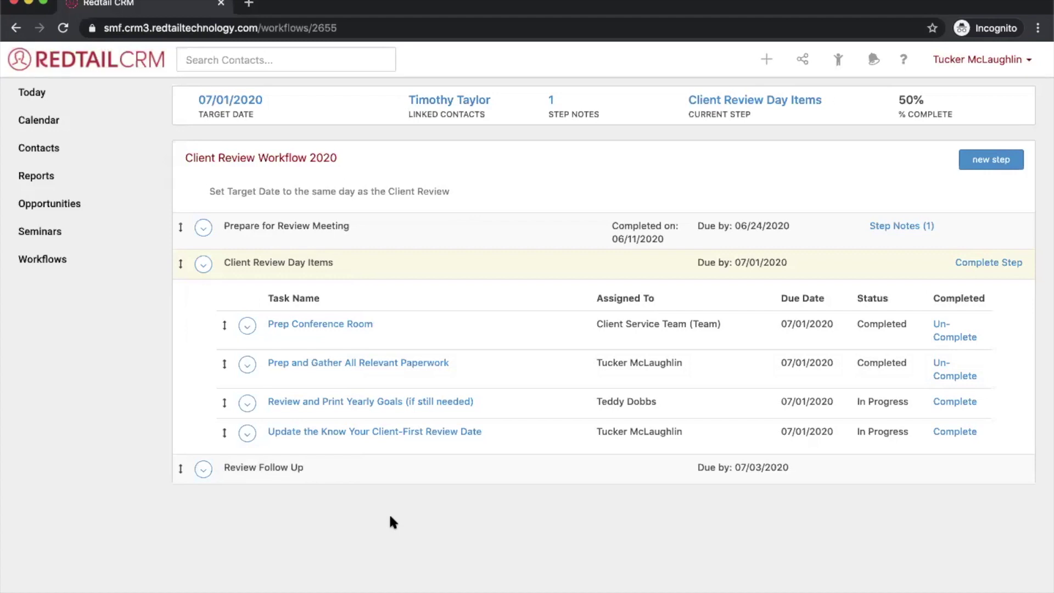
pyautogui.click(247, 432)
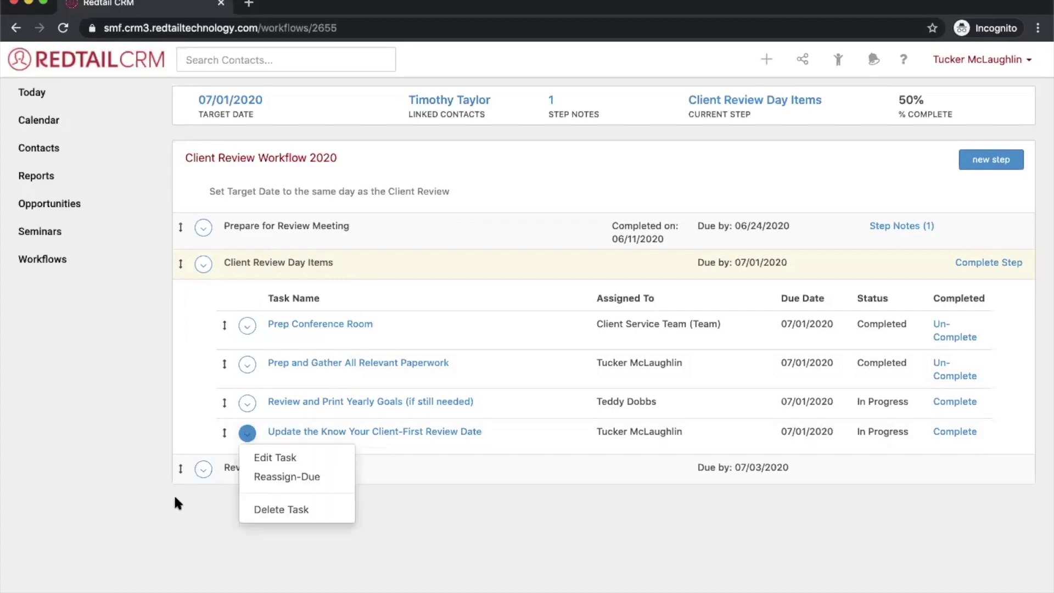
pyautogui.click(201, 503)
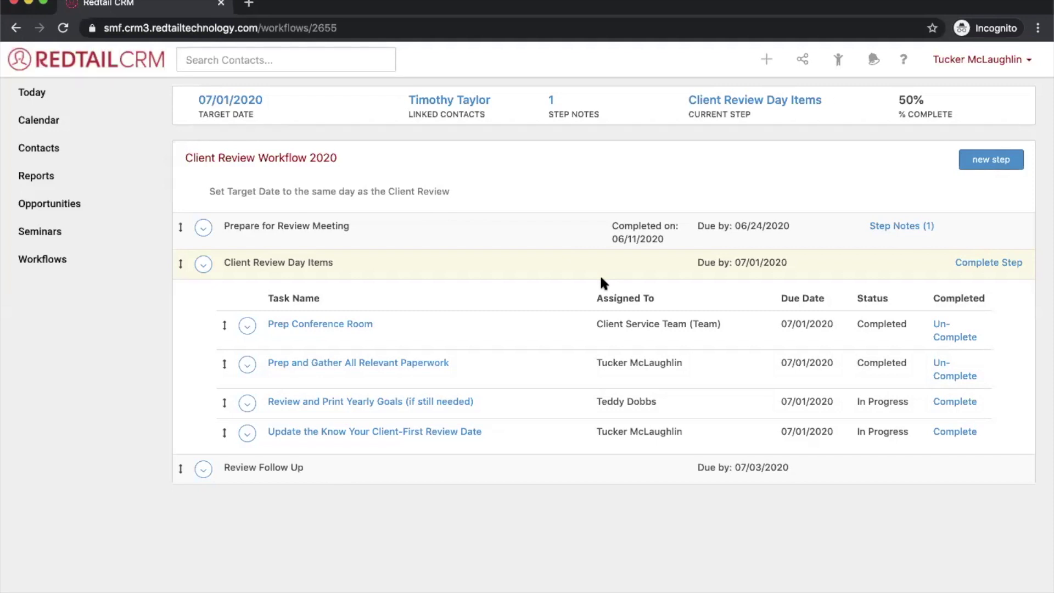
# Step: Complete the Client Review Day Items step with the outcome "Review Complete" that leads to Review Follow Up
pyautogui.click(979, 264)
pyautogui.click(365, 149)
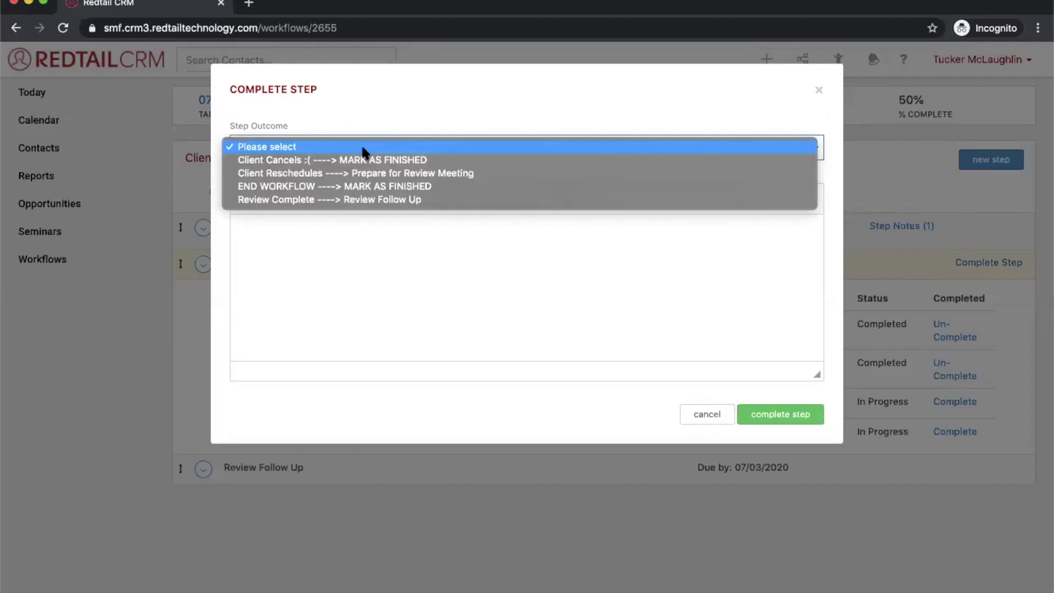
pyautogui.click(321, 200)
pyautogui.click(779, 415)
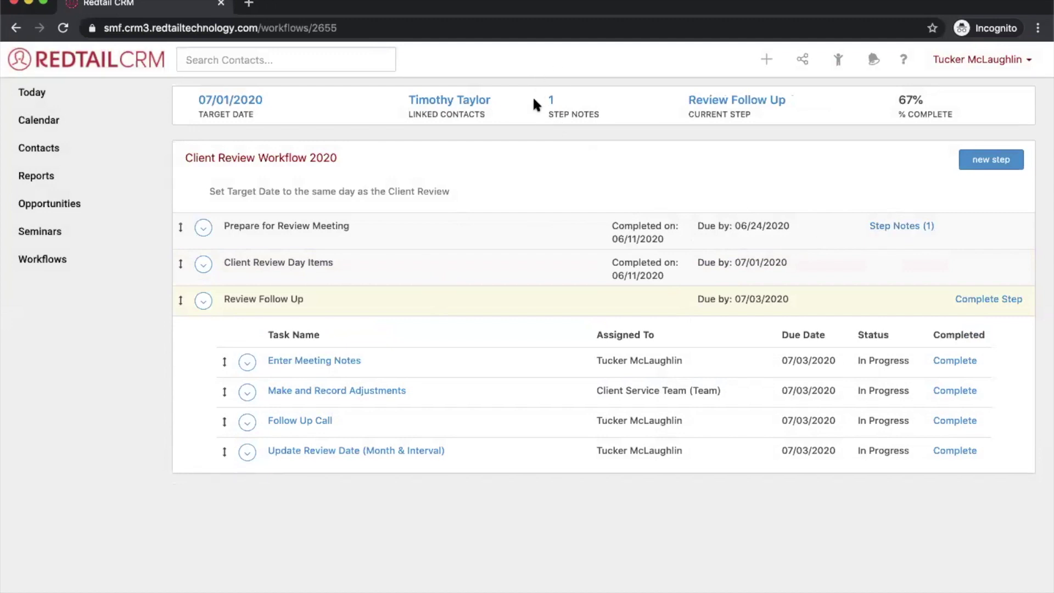
# Step: Read the step notes recorded for the client review workflow and close them
pyautogui.click(550, 101)
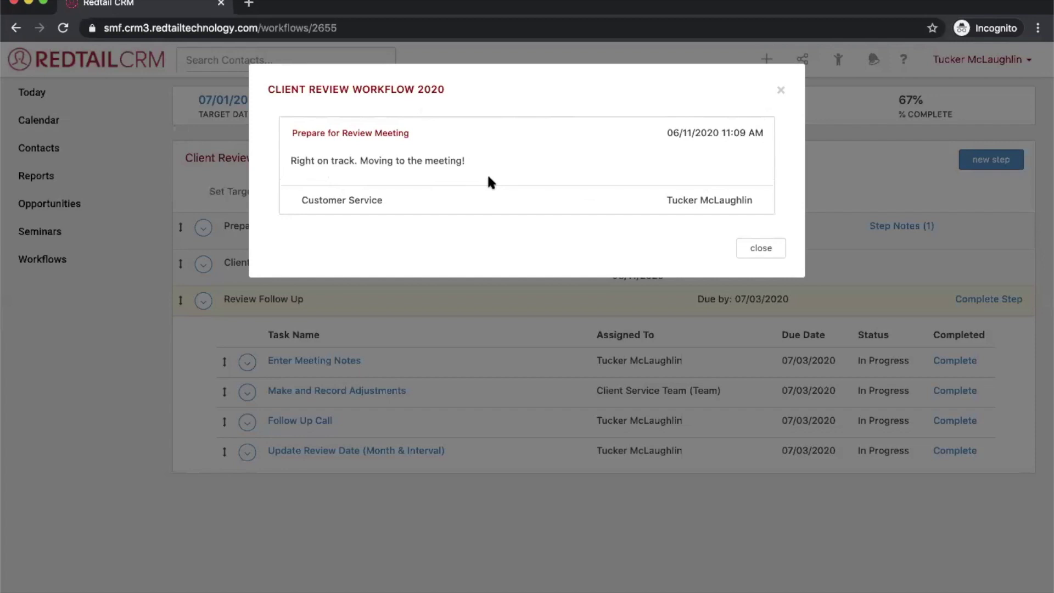
pyautogui.click(760, 248)
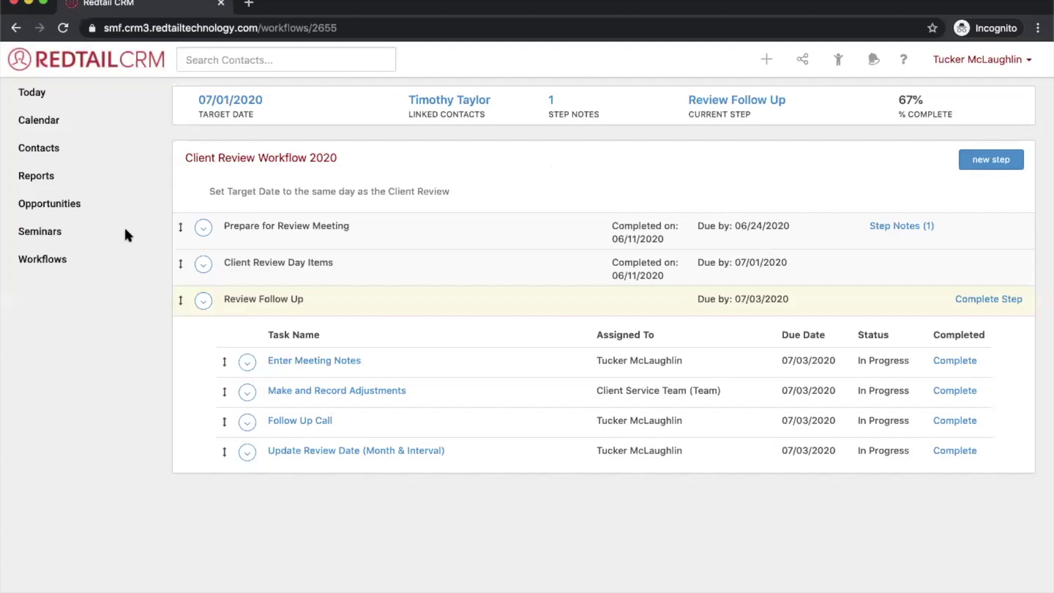
# Step: From the workflows list, generate the Workflow Checklist Report for the Client Review Workflow 2020 with target date 07/01/2020, view the PDF and close it
pyautogui.click(73, 263)
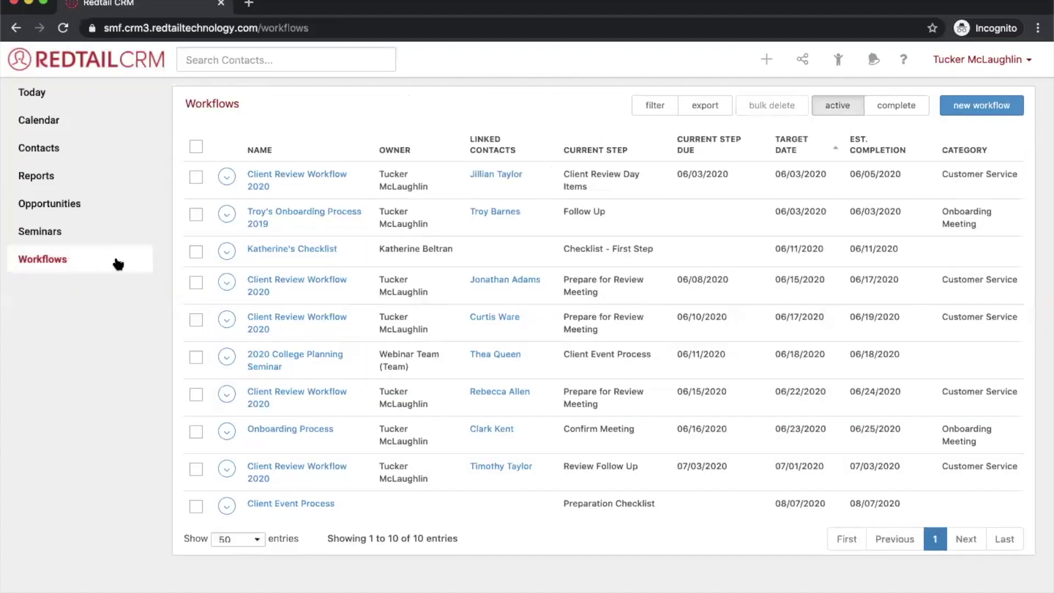
pyautogui.click(226, 252)
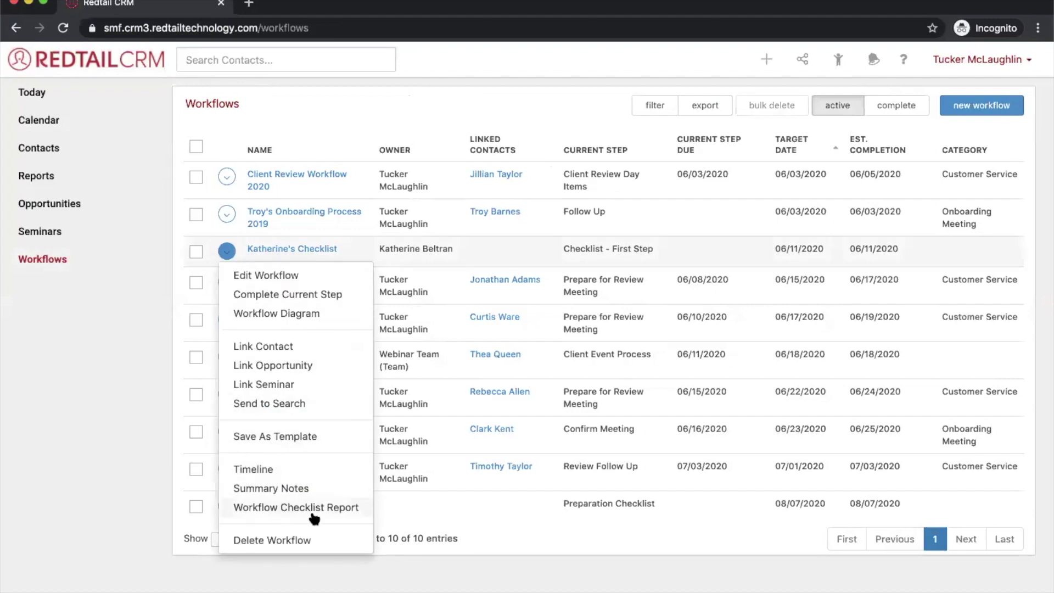
pyautogui.click(135, 518)
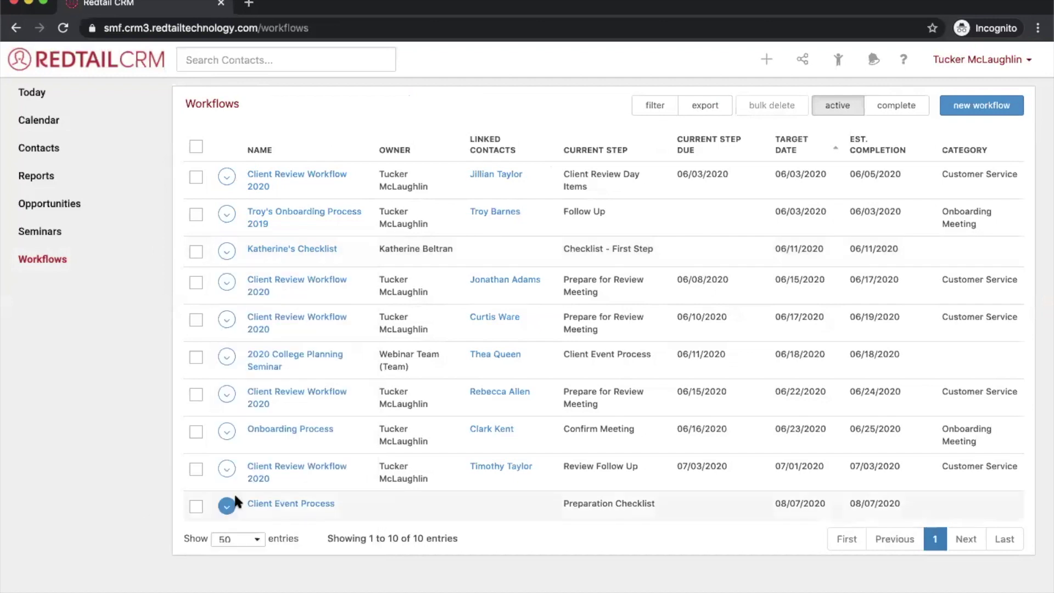
pyautogui.click(227, 473)
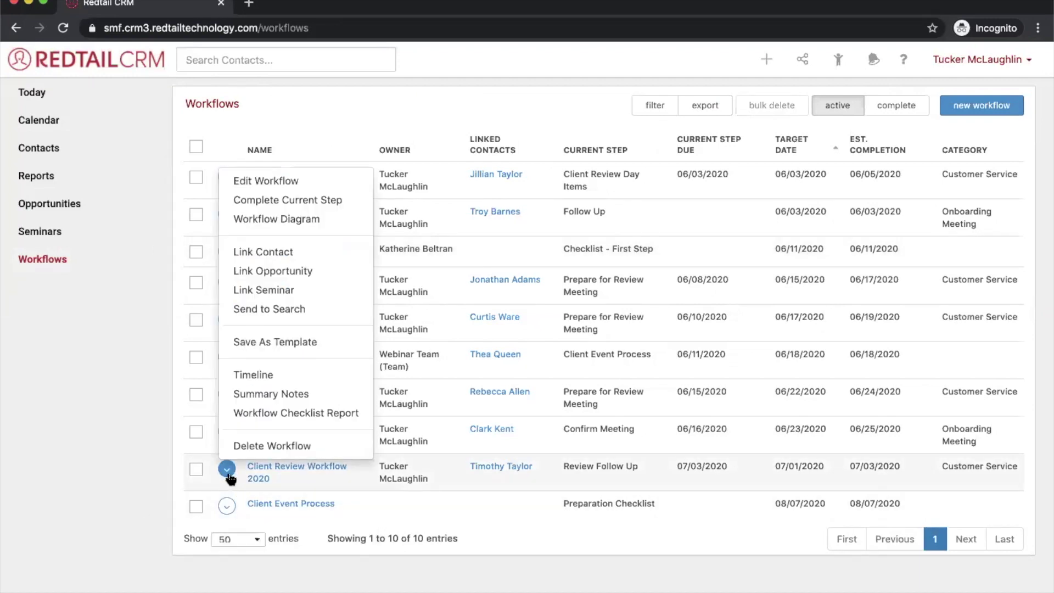
pyautogui.click(285, 416)
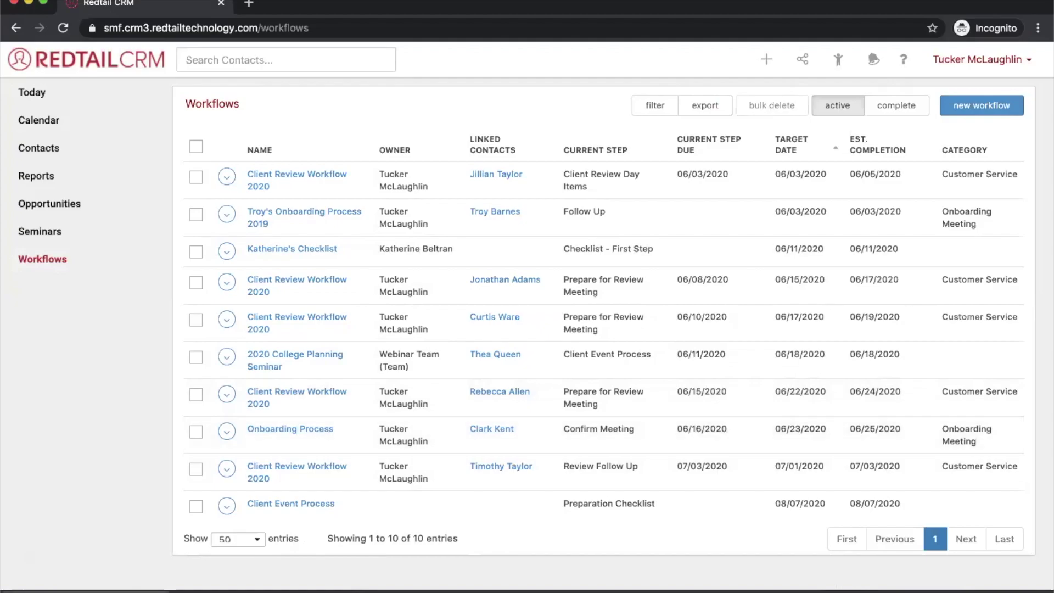
pyautogui.click(118, 586)
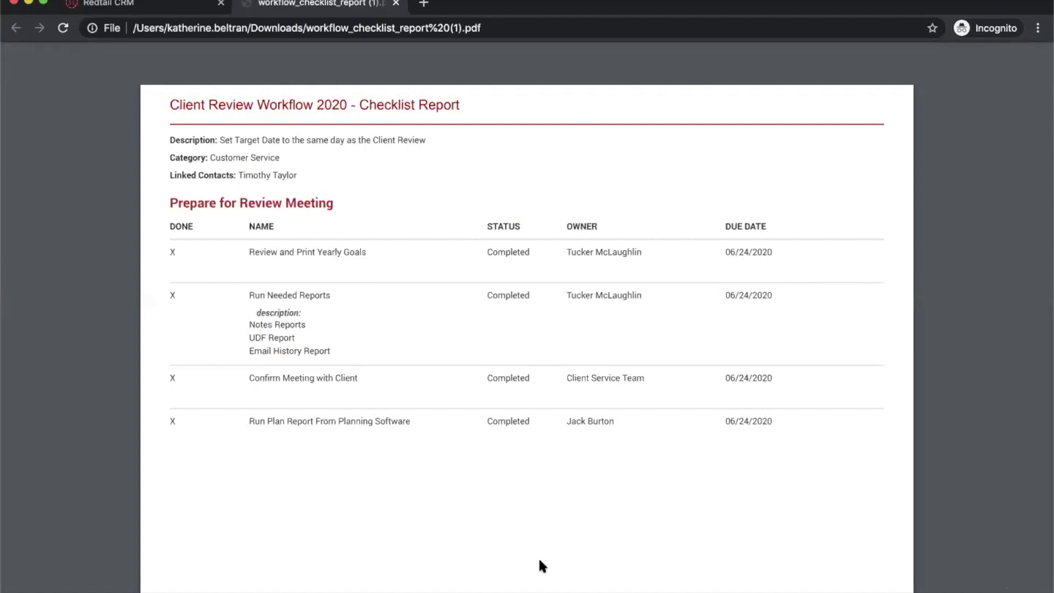
pyautogui.click(396, 3)
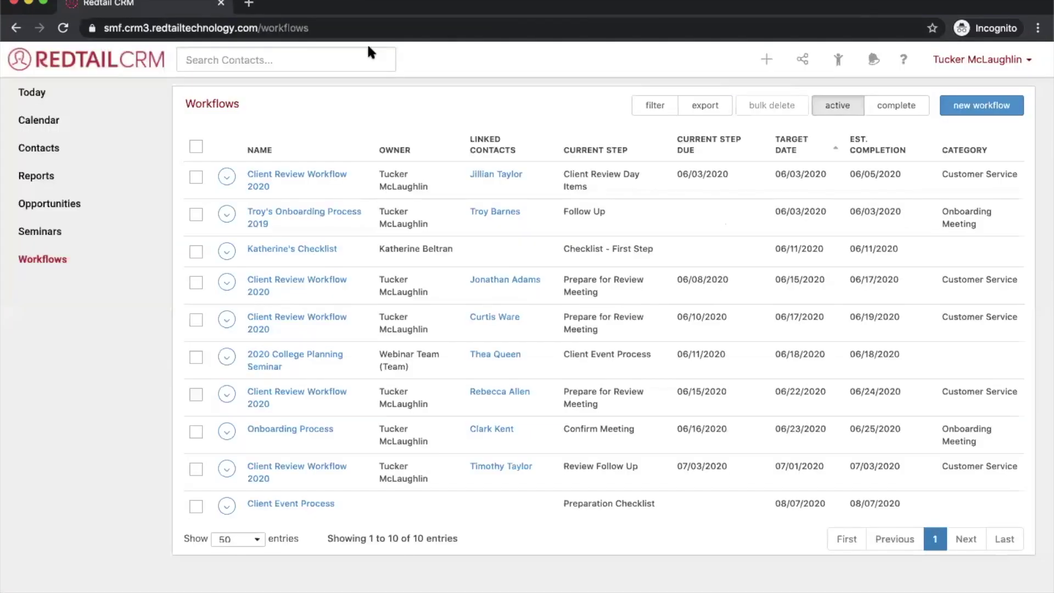
pyautogui.click(226, 431)
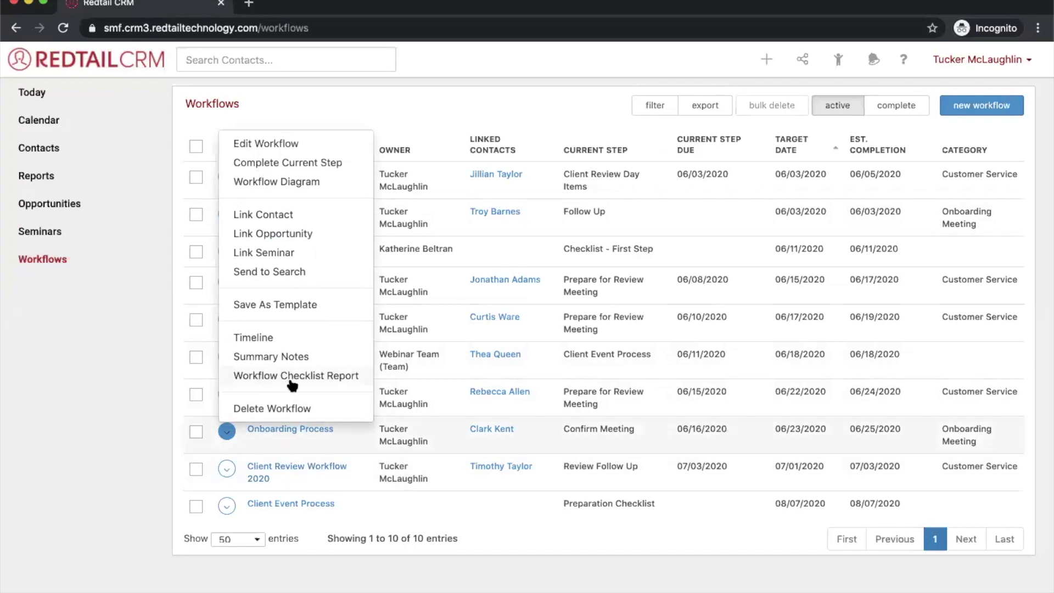
pyautogui.click(133, 370)
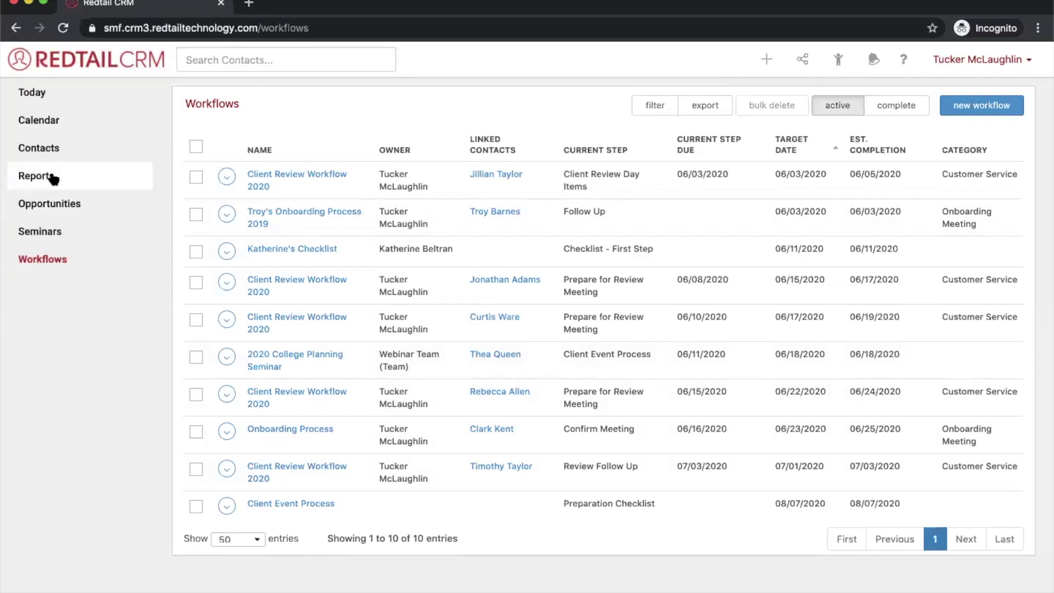
# Step: Open the Workflow Report from the workflow category of the reports
pyautogui.click(39, 179)
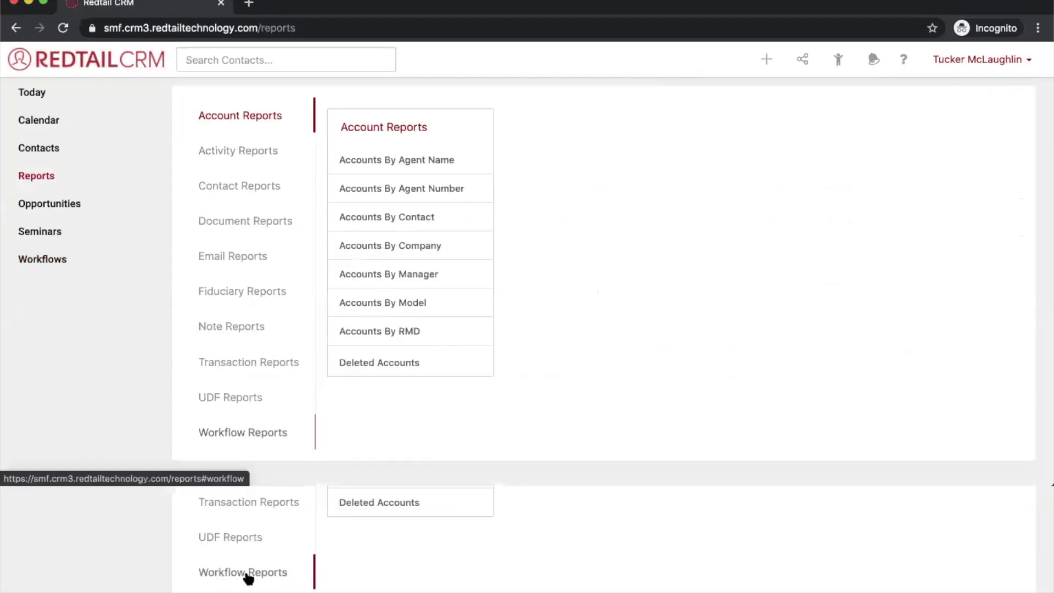
pyautogui.click(247, 574)
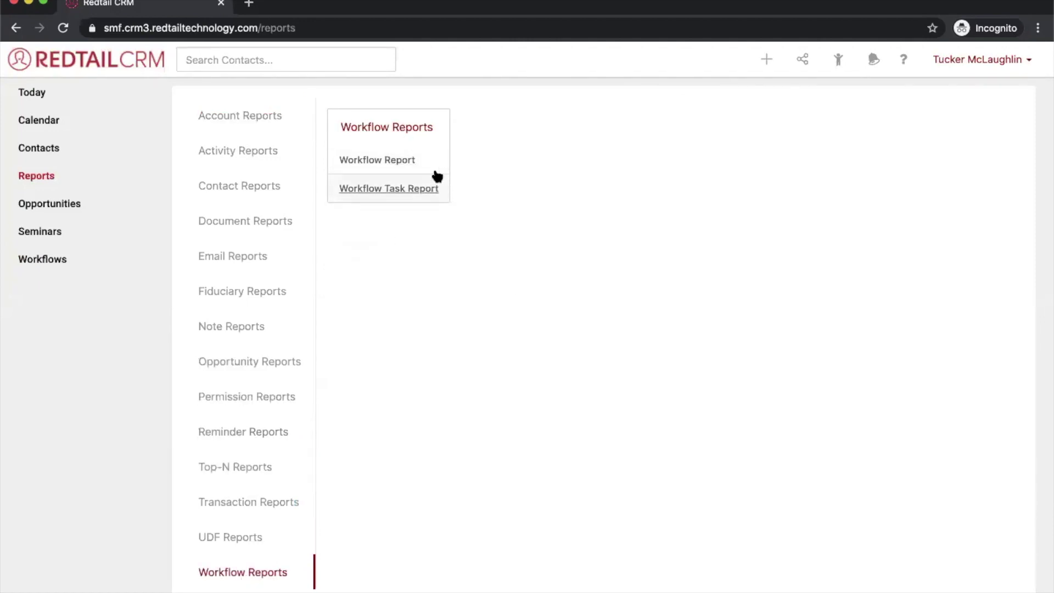
pyautogui.click(395, 160)
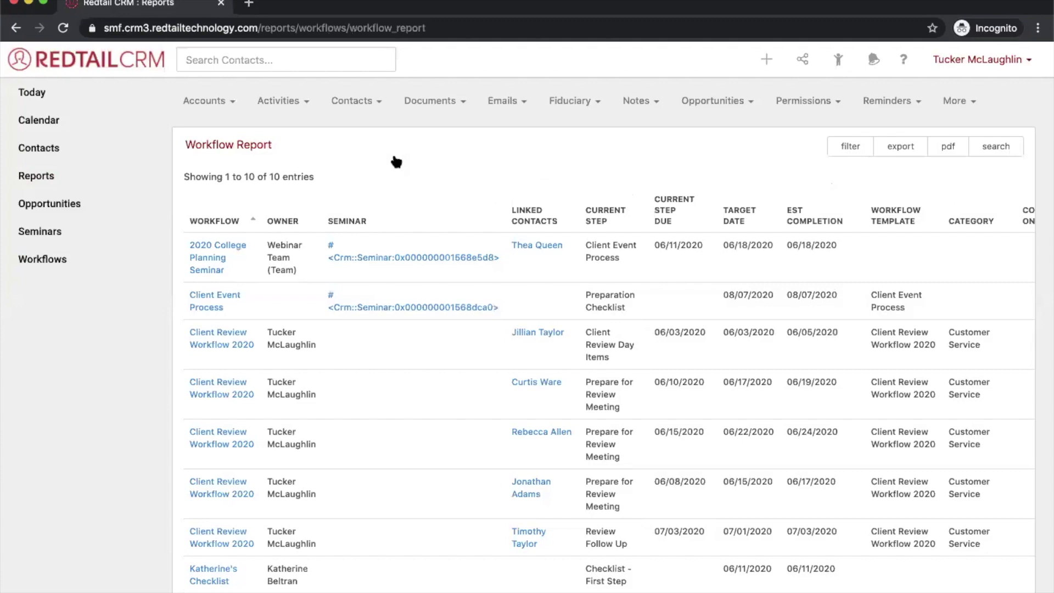
# Step: Examine the Workflow Report's filter options, try the Client Event Process template as a filter, and close them without applying
pyautogui.click(851, 147)
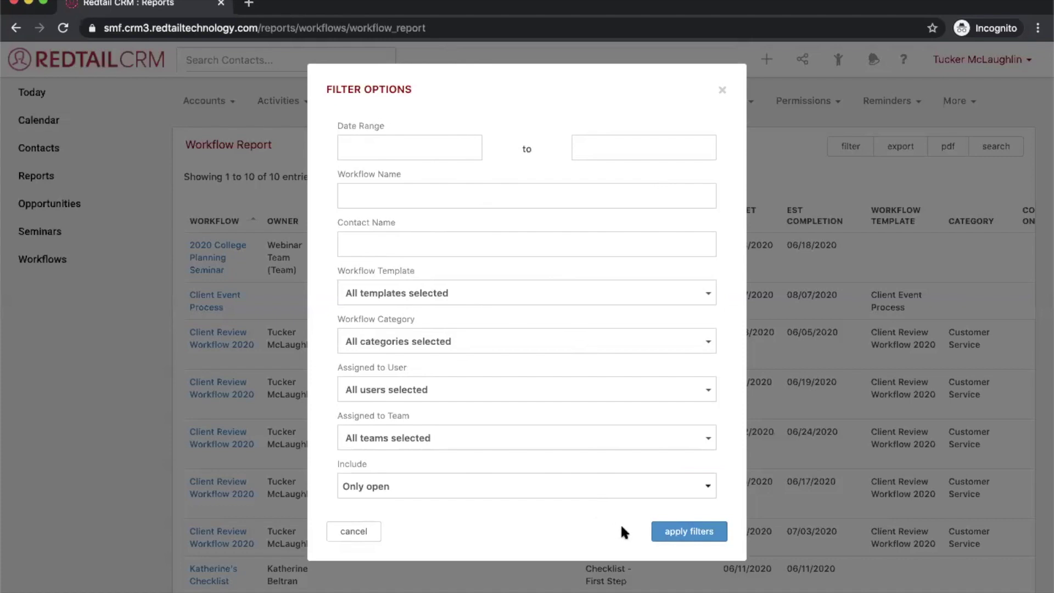
pyautogui.click(699, 306)
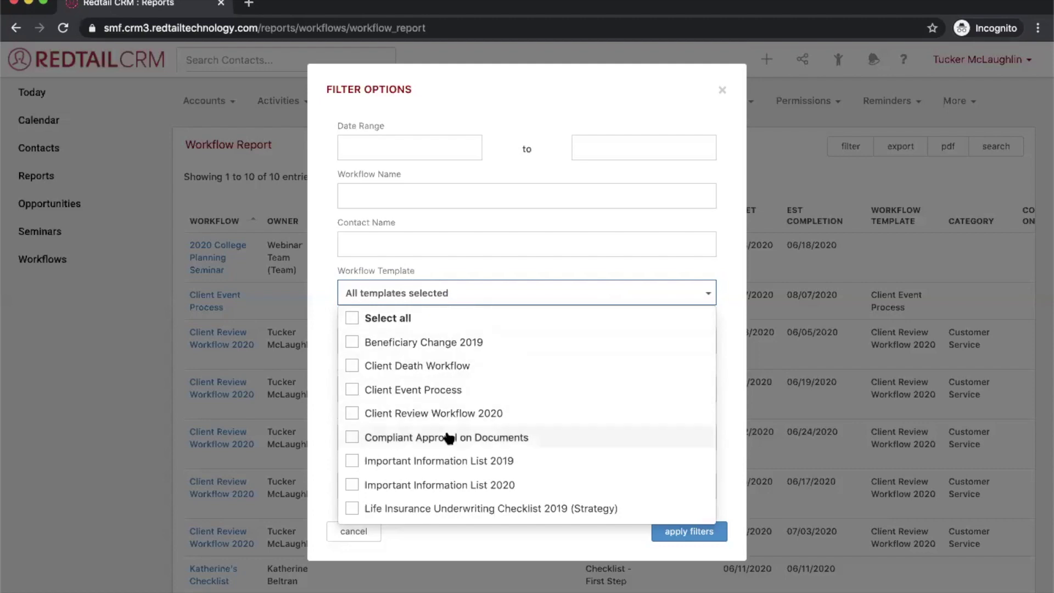
pyautogui.click(314, 382)
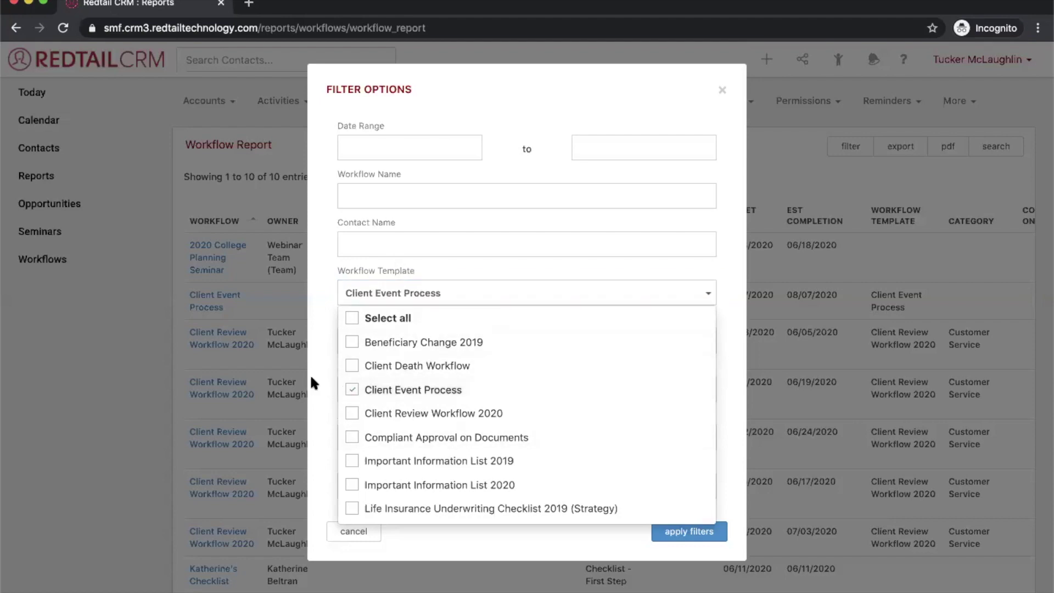
pyautogui.click(175, 354)
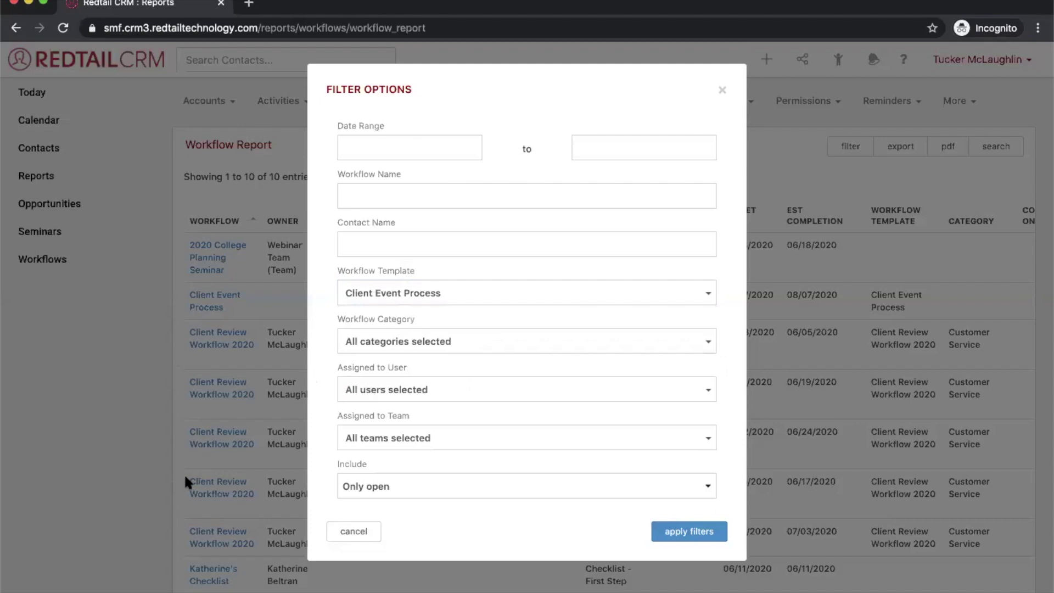
pyautogui.click(721, 91)
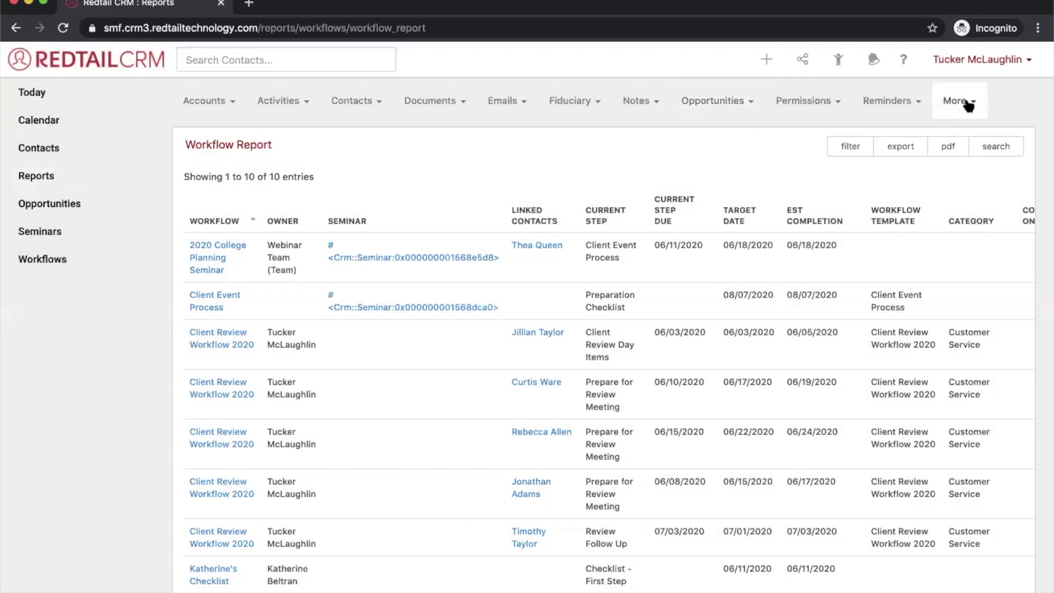
# Step: Switch from the Workflow Report to the Workflow Task Report
pyautogui.click(968, 105)
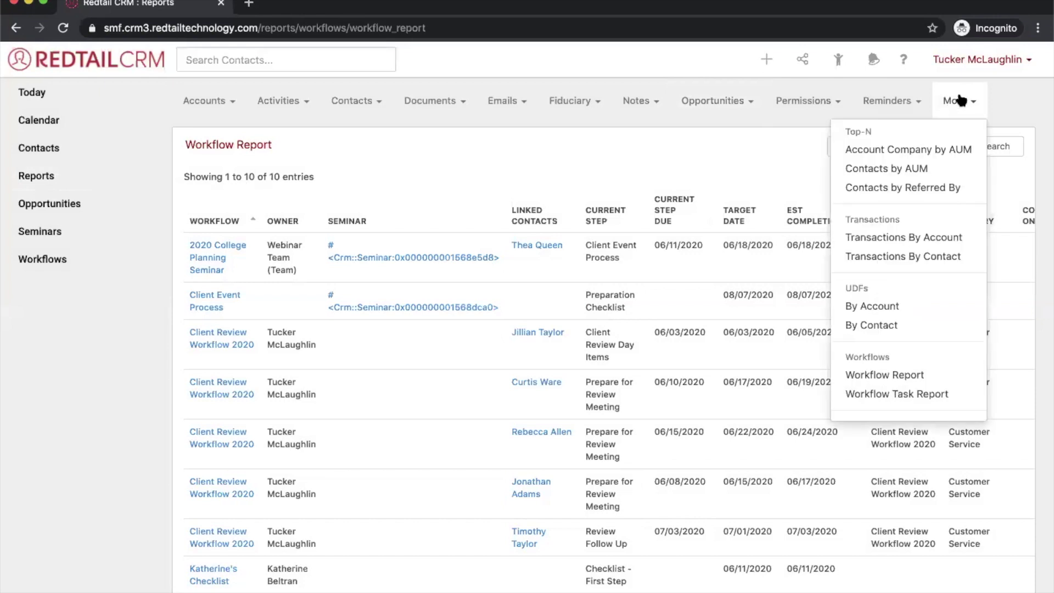
pyautogui.click(869, 394)
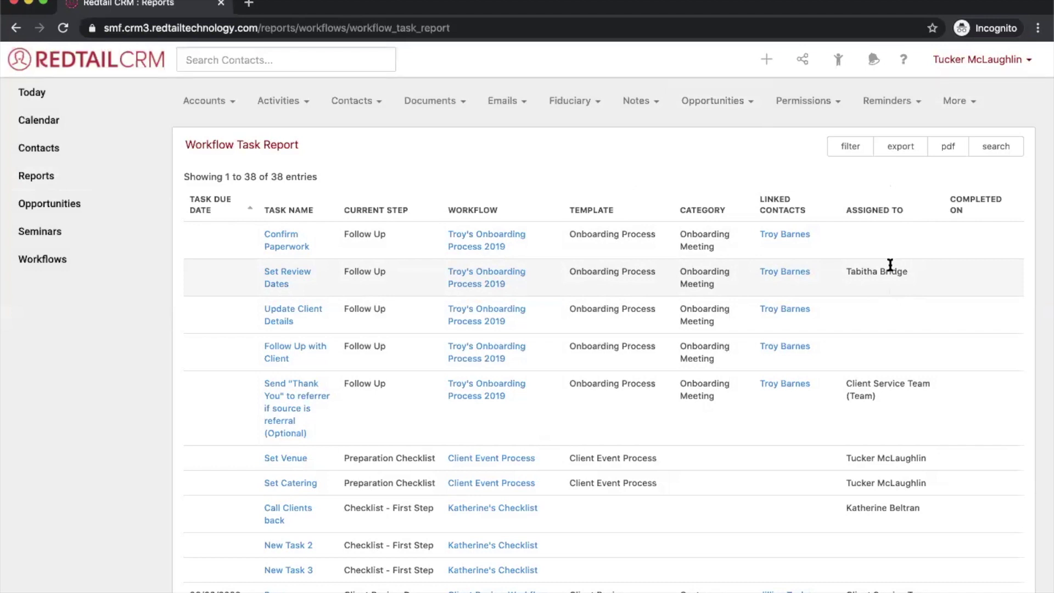
# Step: Filter the Workflow Task Report to open tasks assigned to one user, the third person in the user list
pyautogui.click(848, 147)
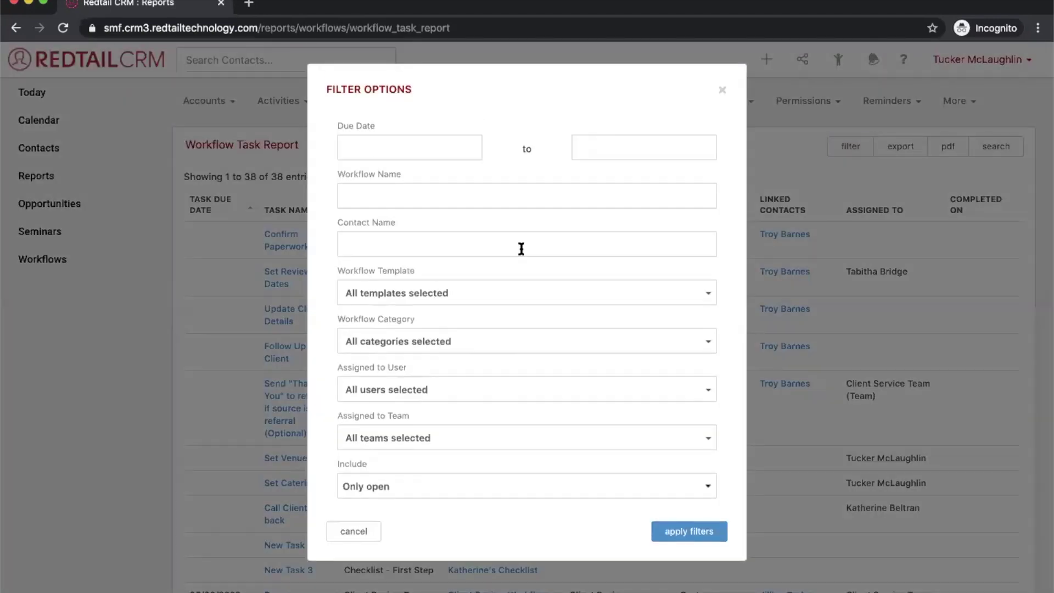
pyautogui.click(403, 389)
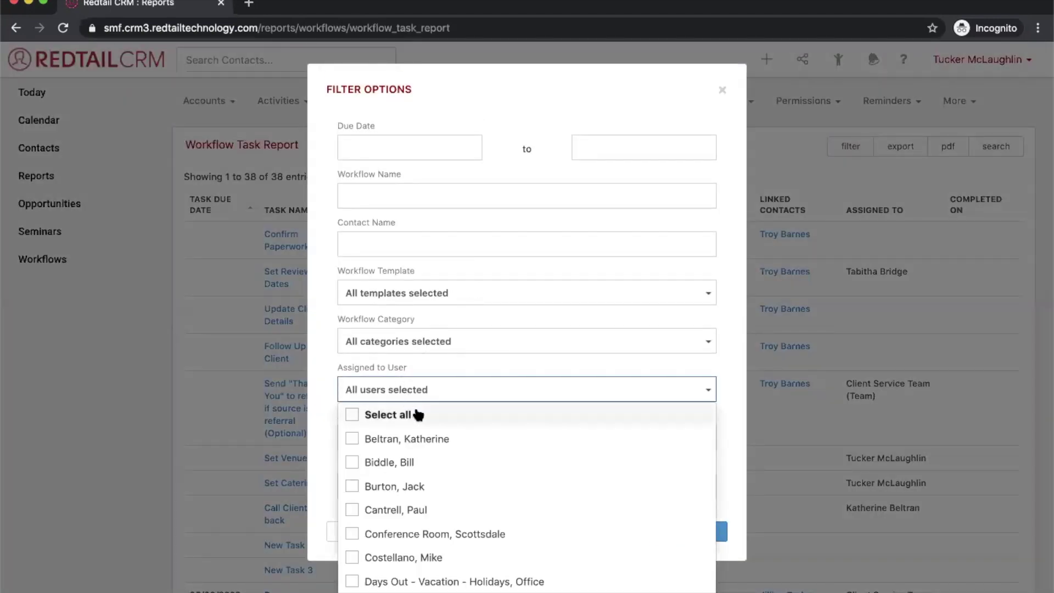
pyautogui.click(463, 490)
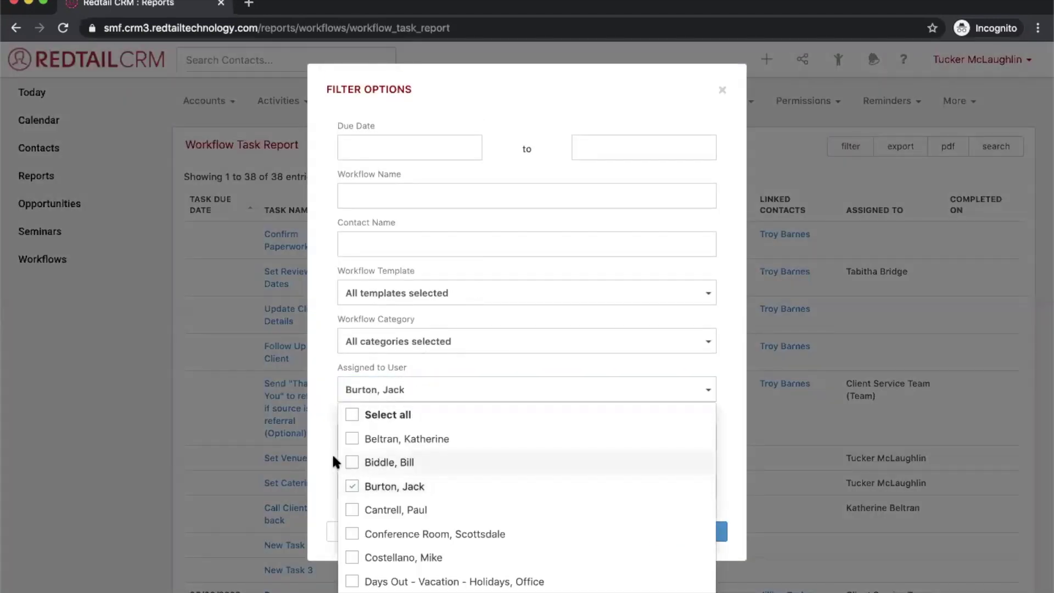
pyautogui.click(325, 451)
pyautogui.click(677, 532)
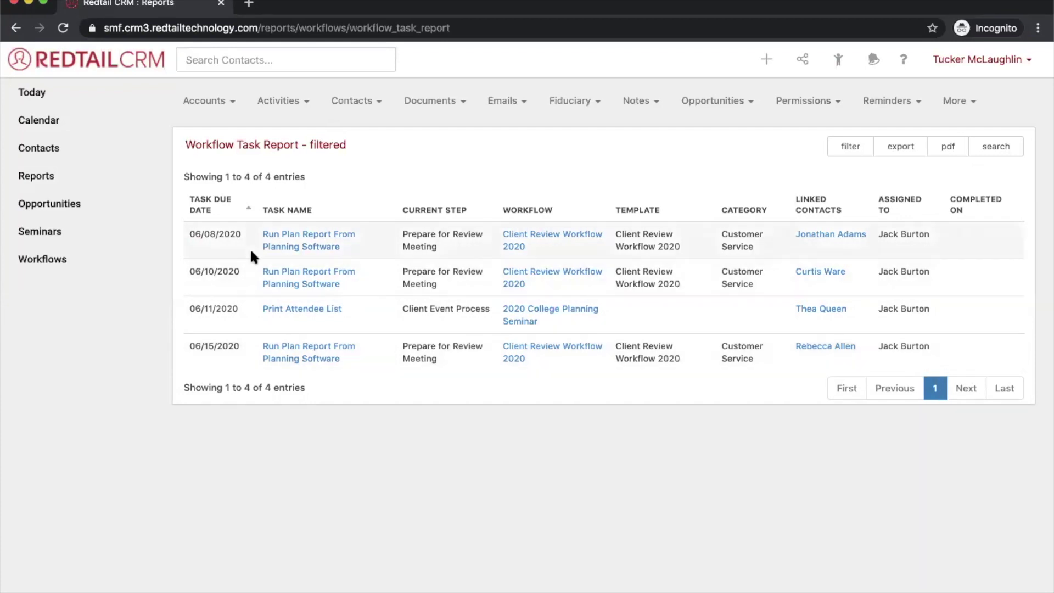
# Step: Open the Client Review Workflow 2020 with target date 07/01/2020 and reassign its Follow Up Call task to the user listed just after the current assignee
pyautogui.click(96, 268)
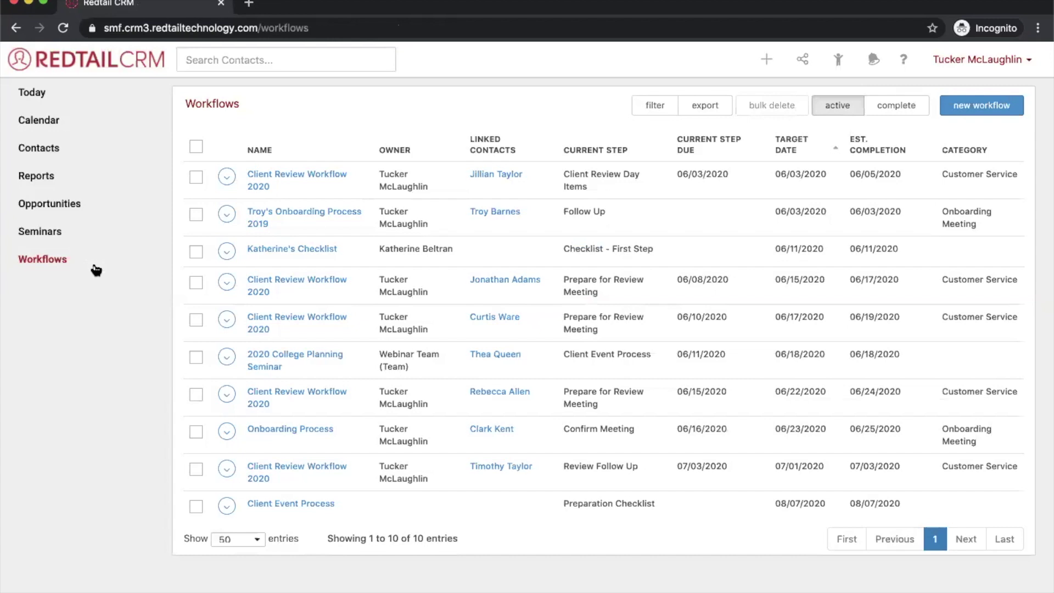
pyautogui.click(318, 470)
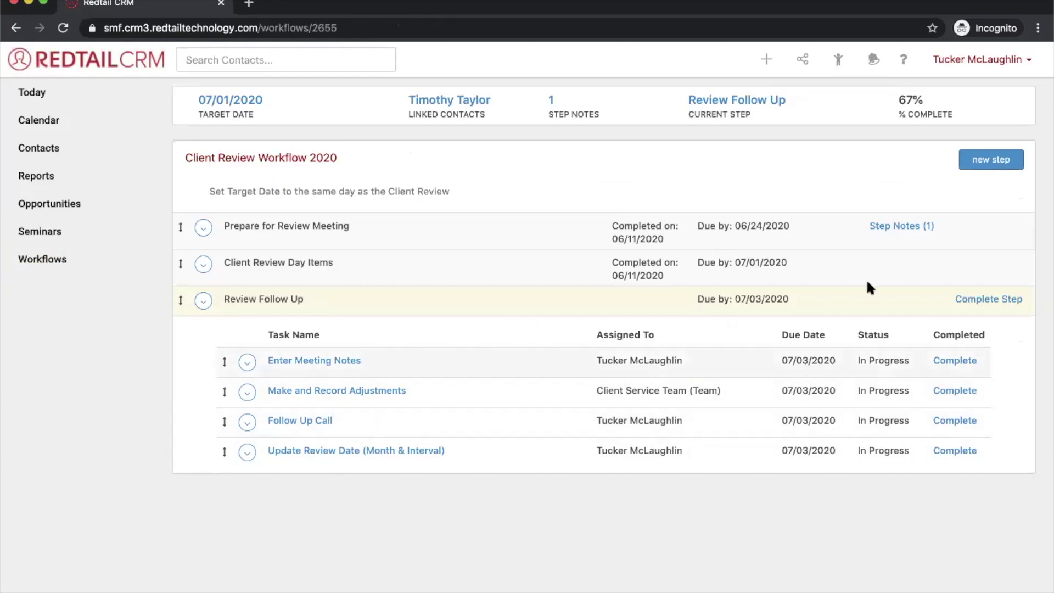
pyautogui.click(246, 423)
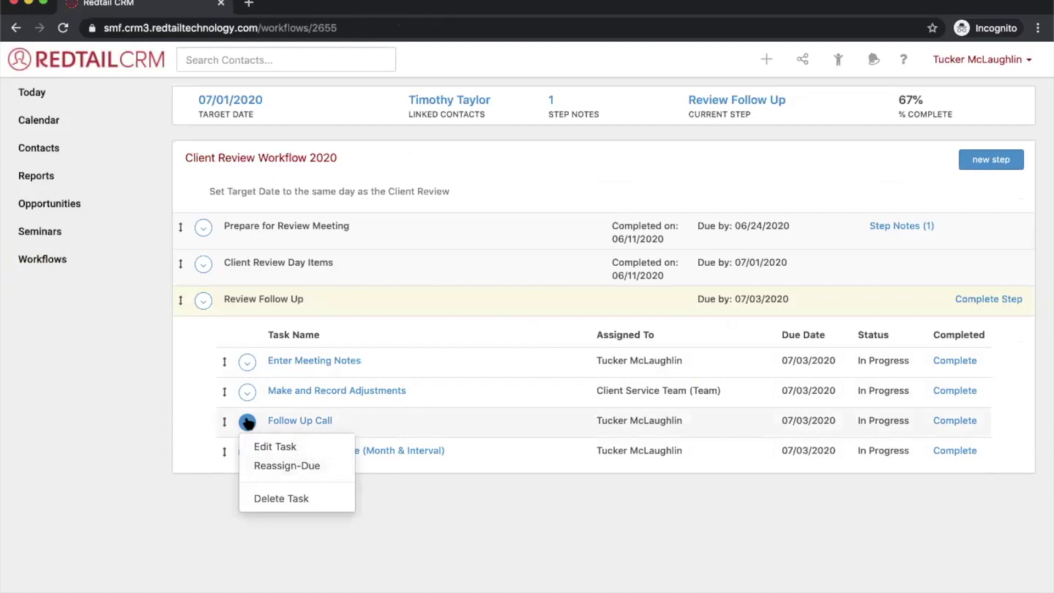
pyautogui.click(284, 466)
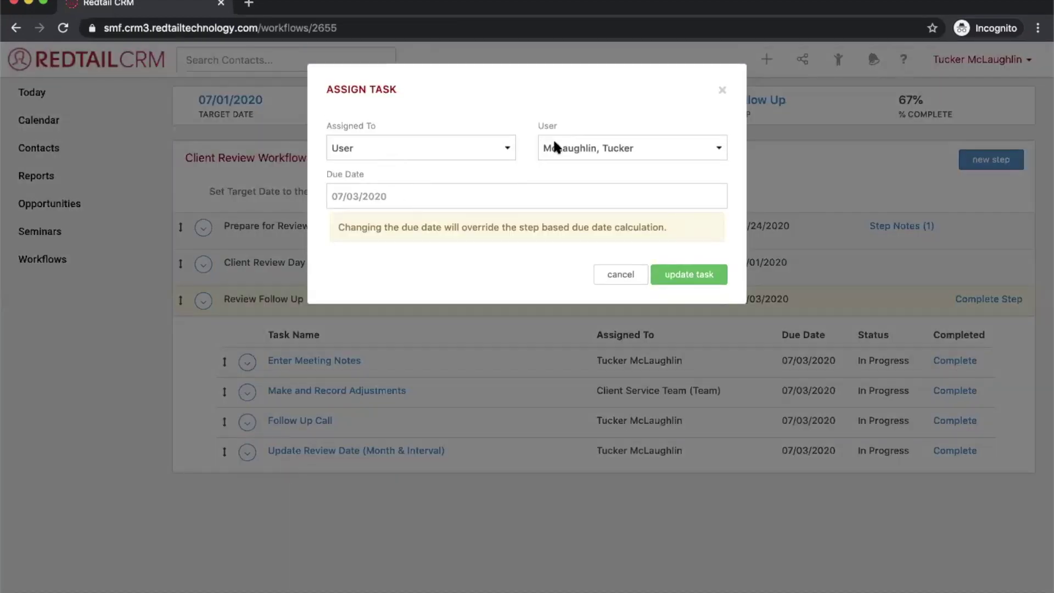
pyautogui.click(554, 144)
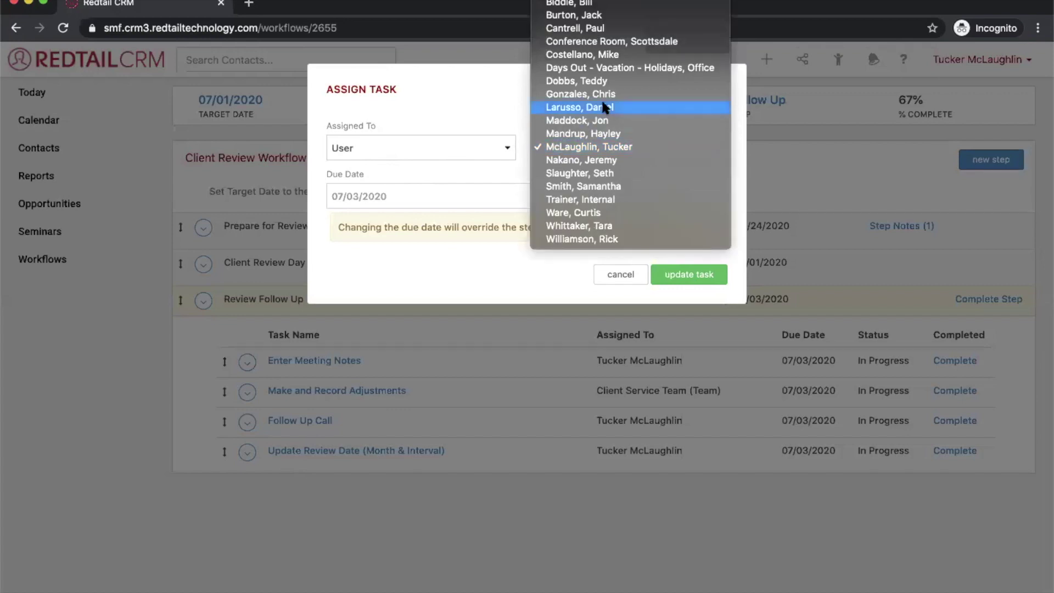
pyautogui.click(613, 159)
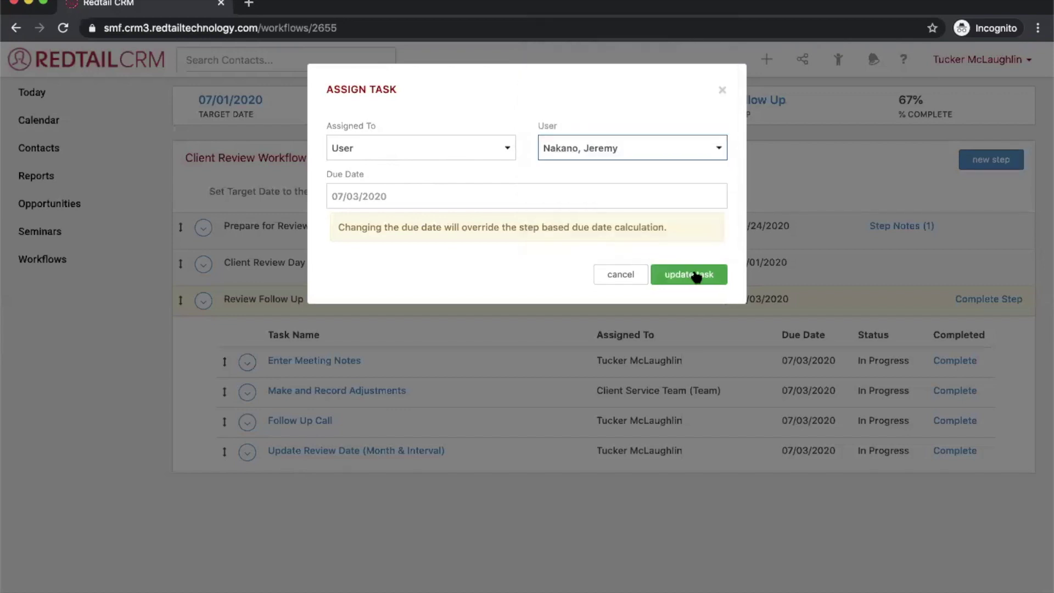
pyautogui.click(695, 274)
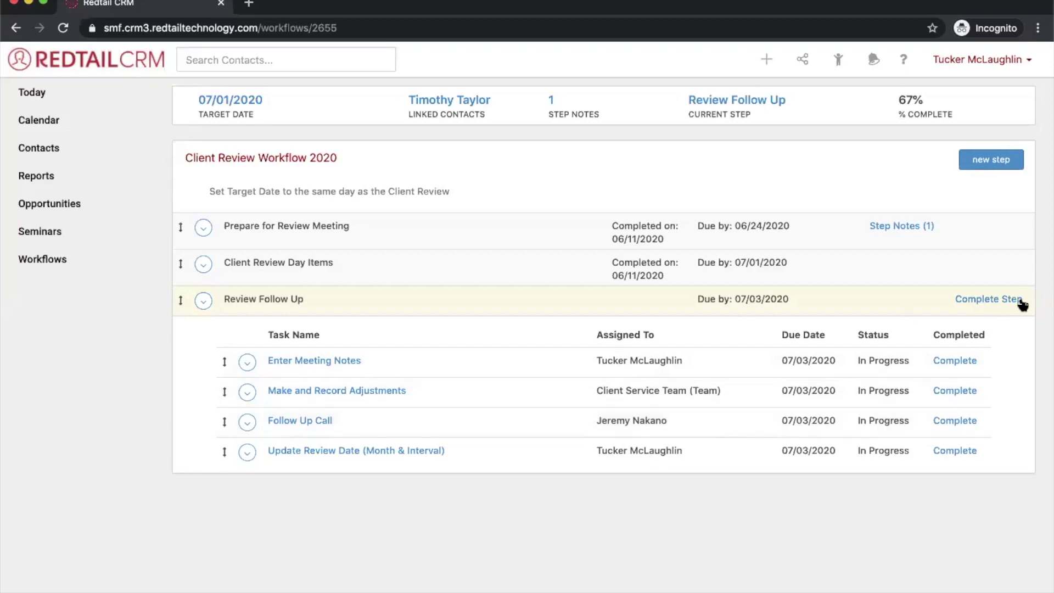
# Step: Complete the Review Follow Up step with the outcome "Follow Up Complete :)" that marks the workflow as finished
pyautogui.click(1005, 300)
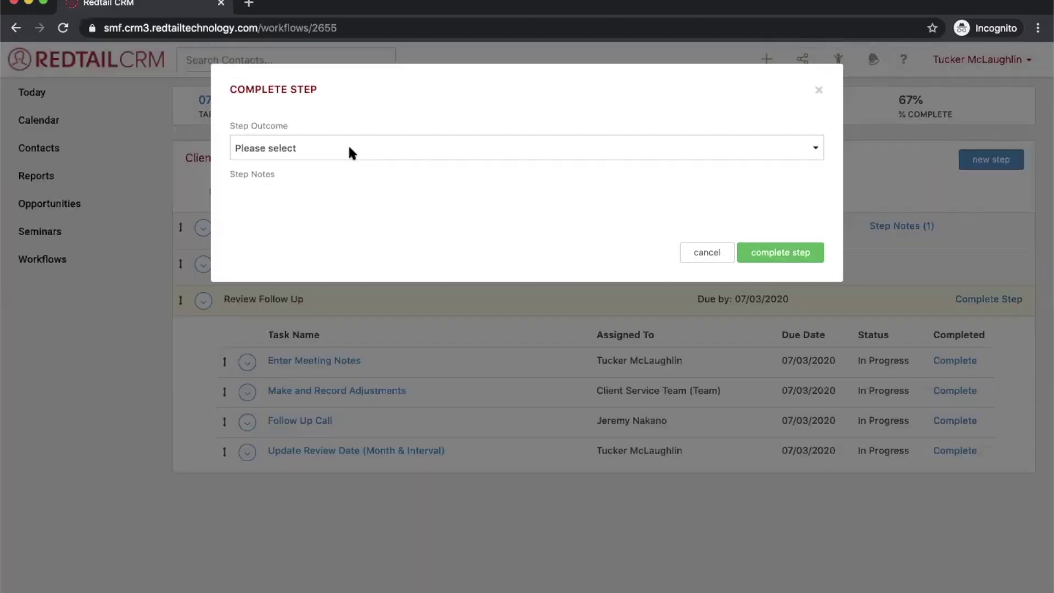
pyautogui.click(321, 146)
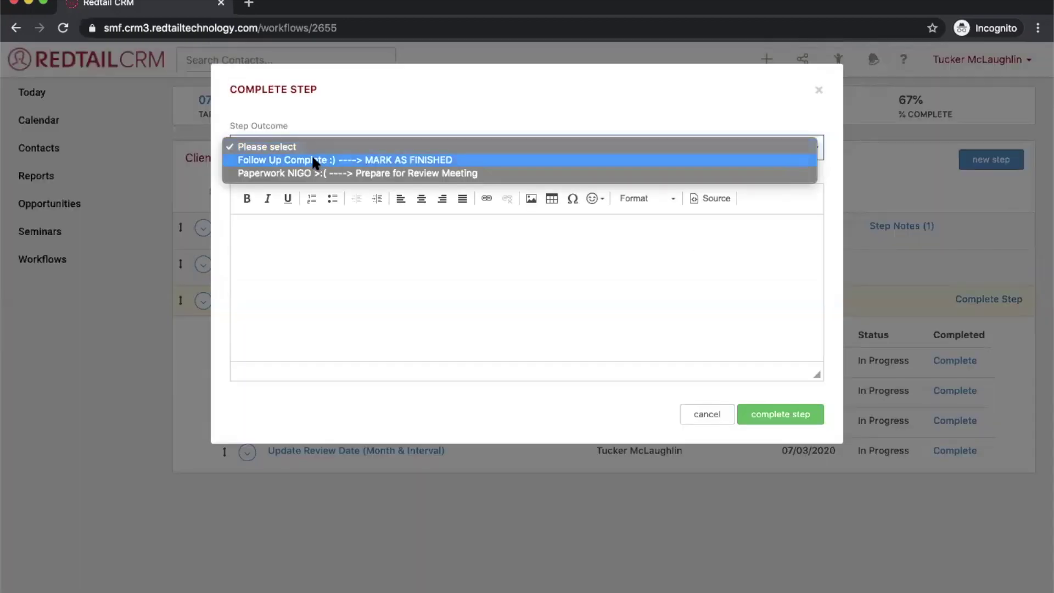
pyautogui.click(312, 159)
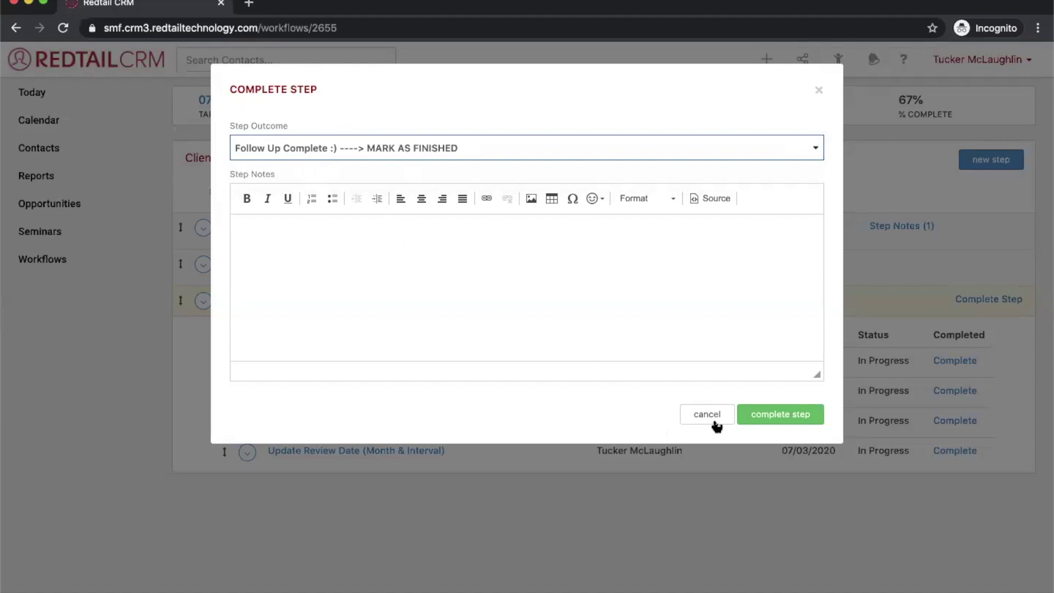
pyautogui.click(770, 417)
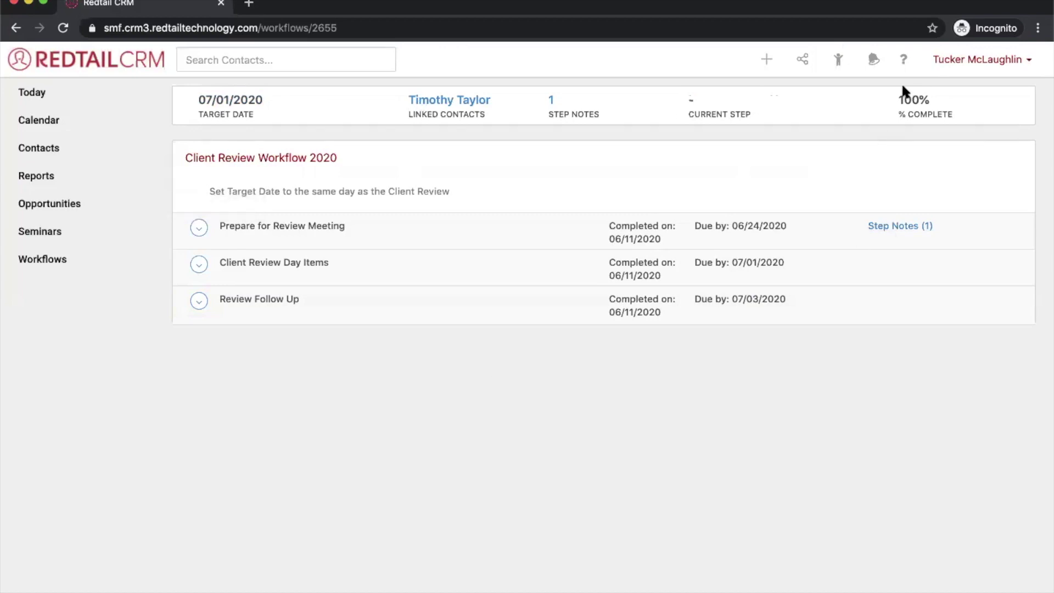
# Step: Open the linked client's contact record and follow its latest note to the completed Client Review Workflow 2020
pyautogui.click(838, 60)
pyautogui.click(755, 154)
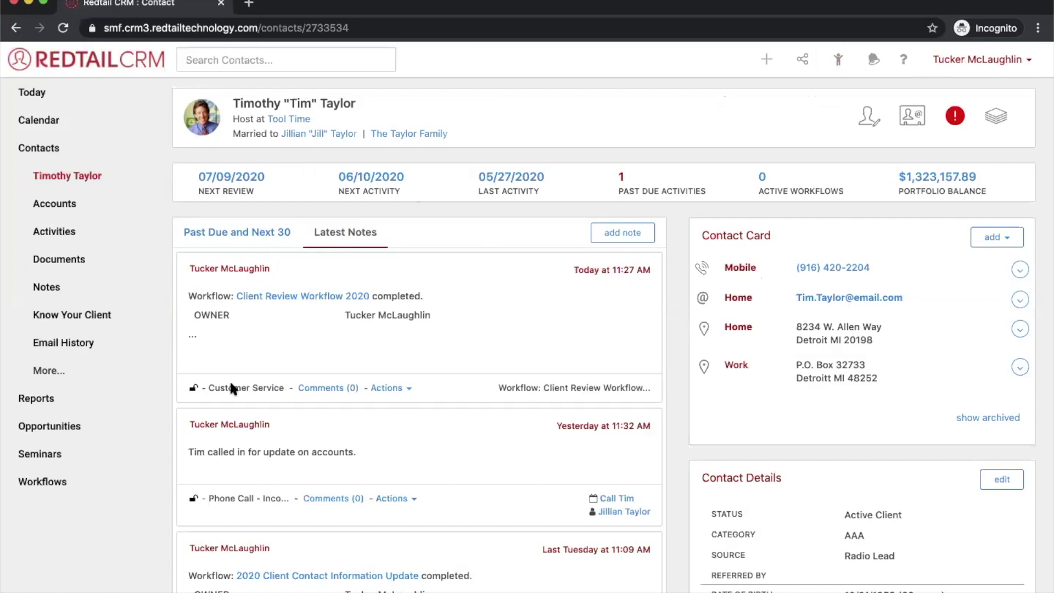
pyautogui.click(312, 295)
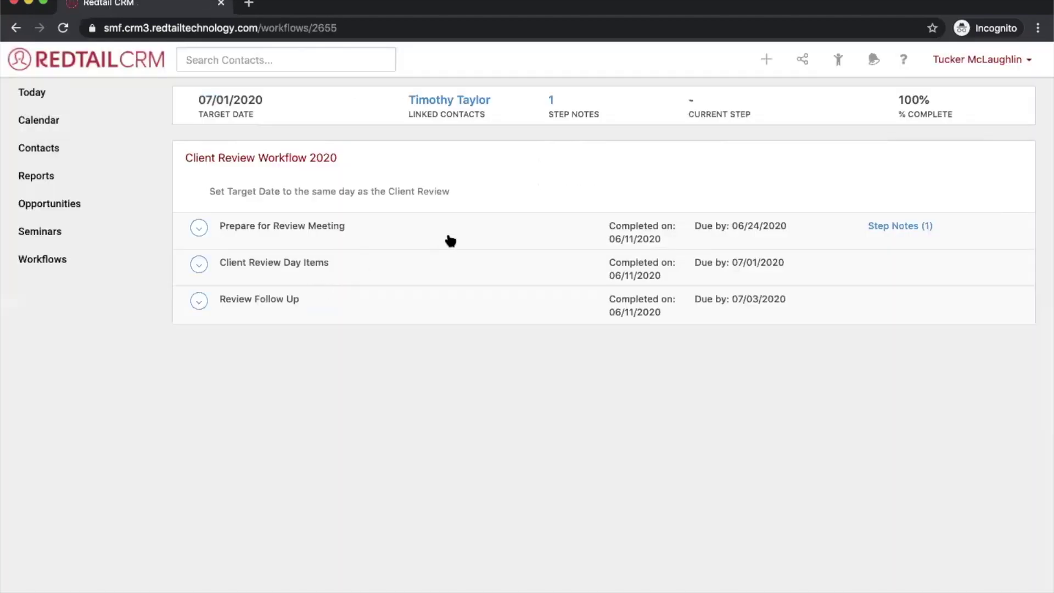
# Step: Review the tasks under Prepare for Review Meeting and Client Review Day Items, then view the workflow's step notes and close them
pyautogui.click(450, 239)
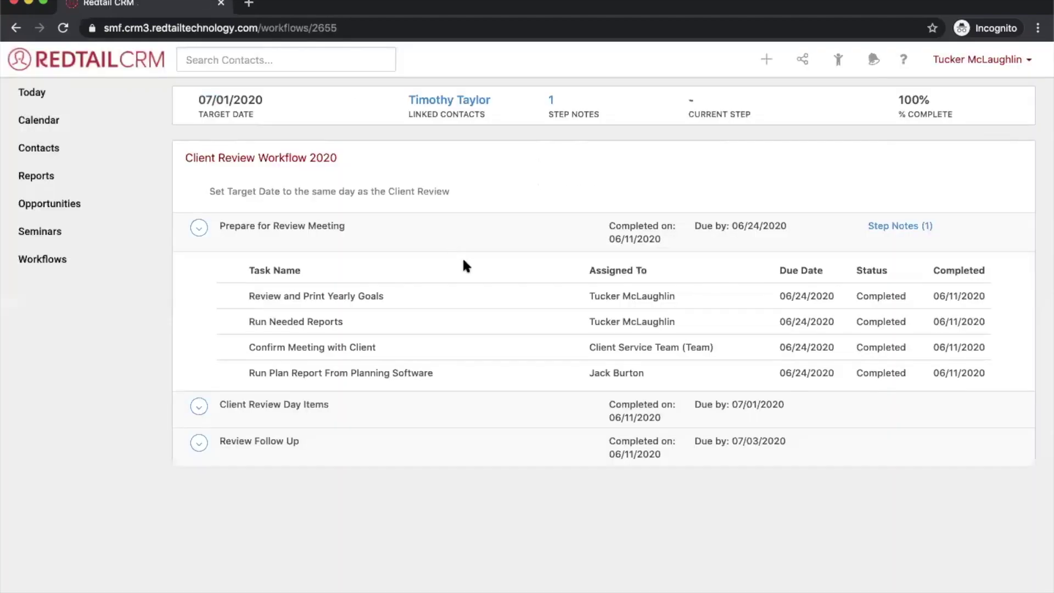
pyautogui.click(464, 416)
pyautogui.scroll(-1, 575, 466)
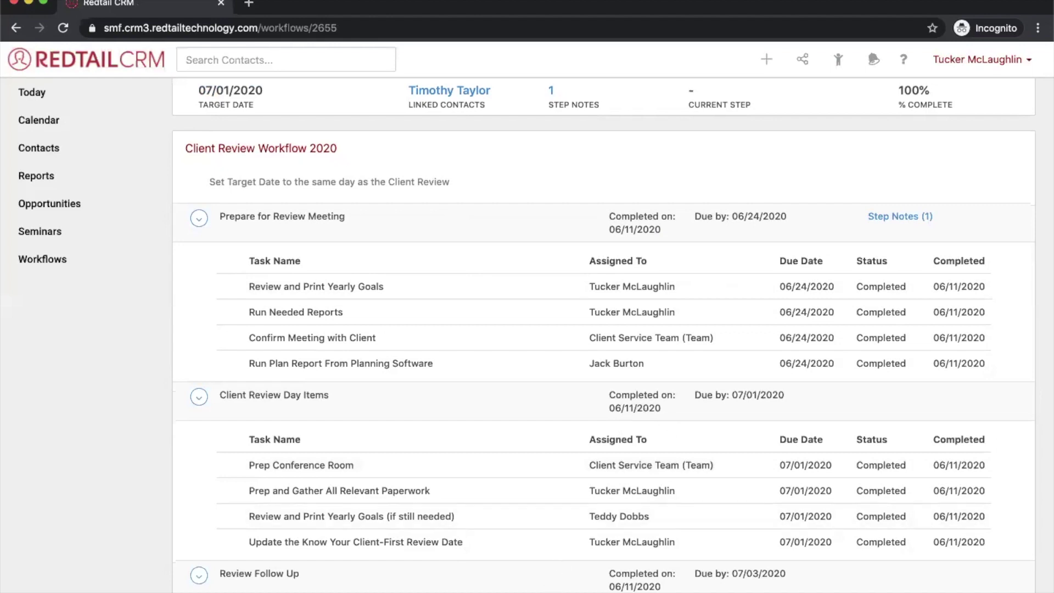
pyautogui.click(551, 91)
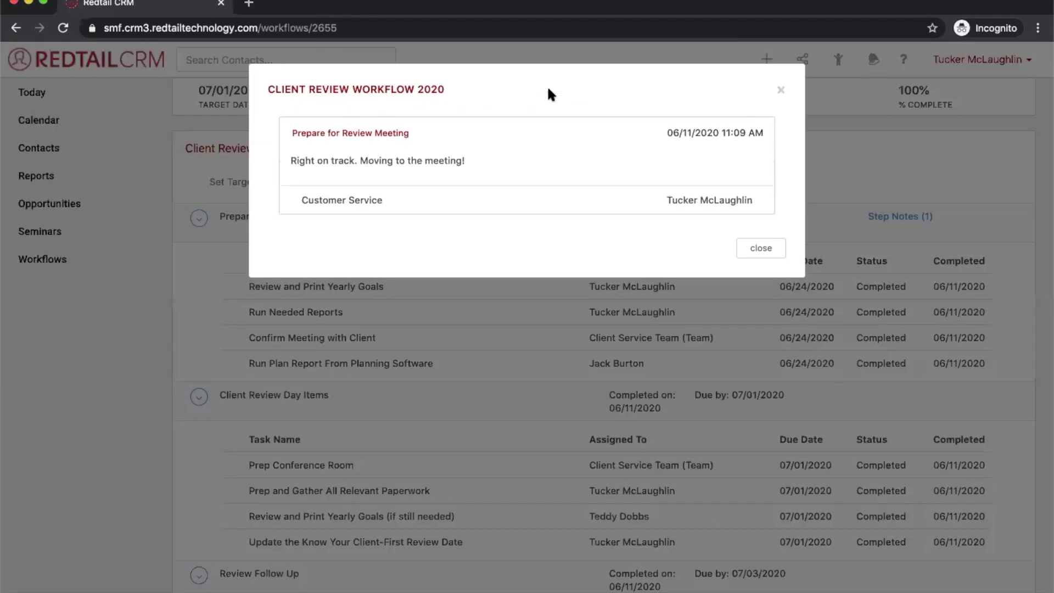
pyautogui.click(780, 90)
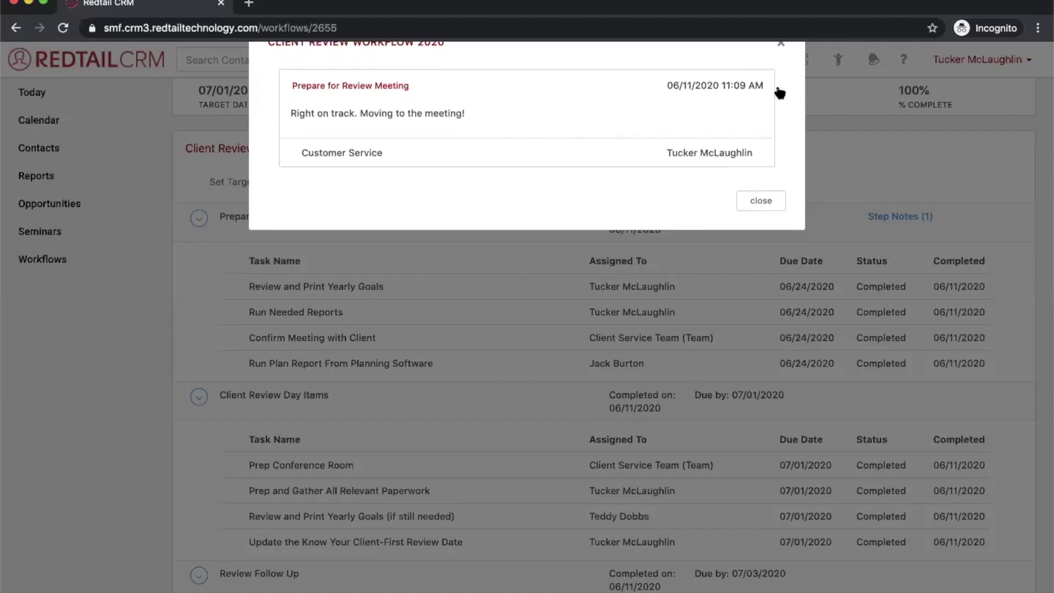
# Step: Return to the contact record and change the category of the workflow completion note to Client Review Notes
pyautogui.click(9, 30)
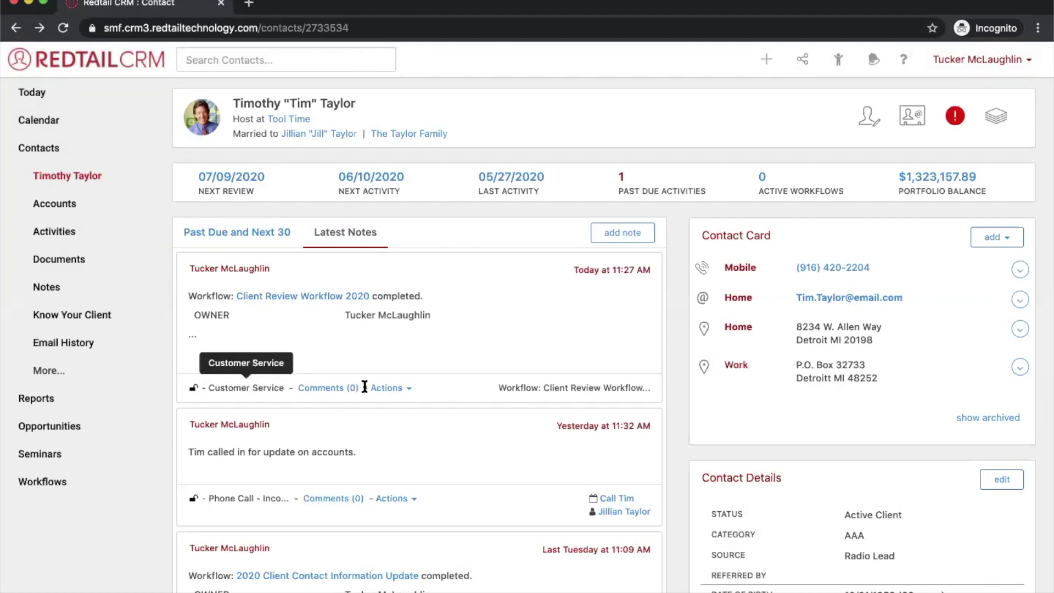
pyautogui.click(391, 389)
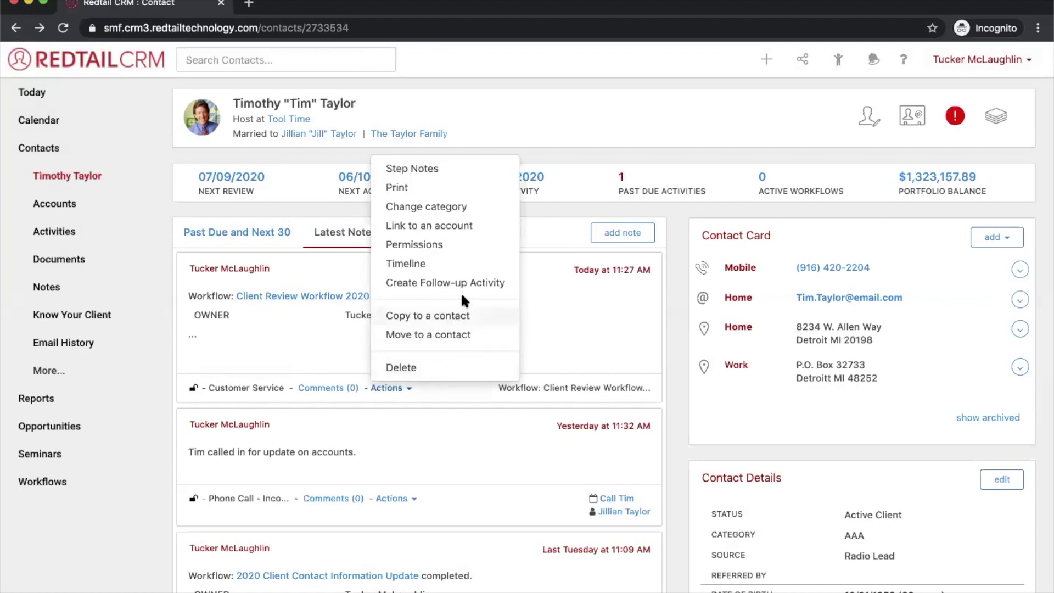
pyautogui.click(452, 211)
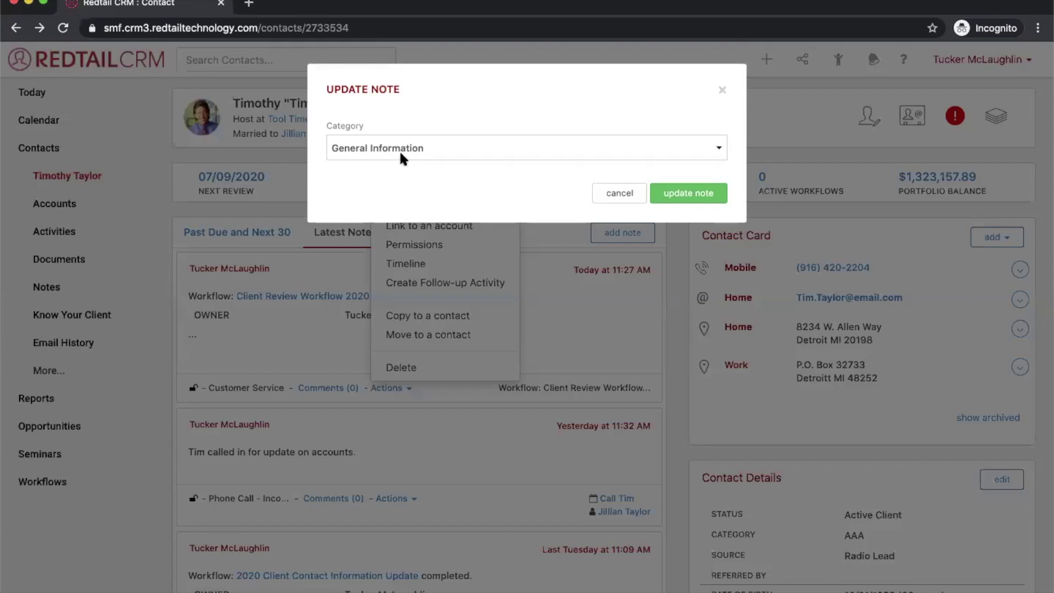
pyautogui.click(379, 148)
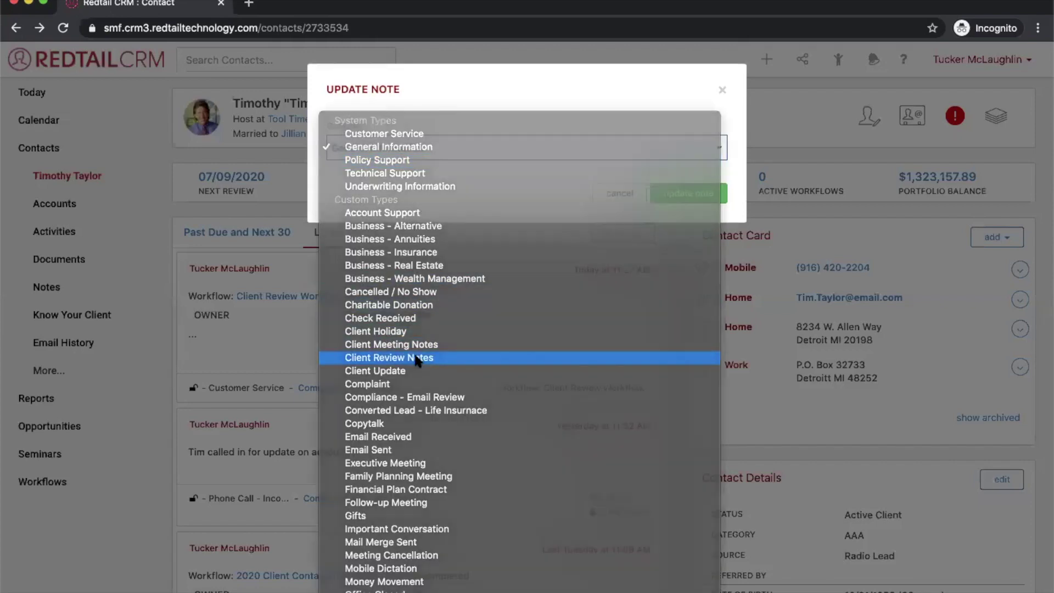
pyautogui.click(412, 357)
pyautogui.click(706, 199)
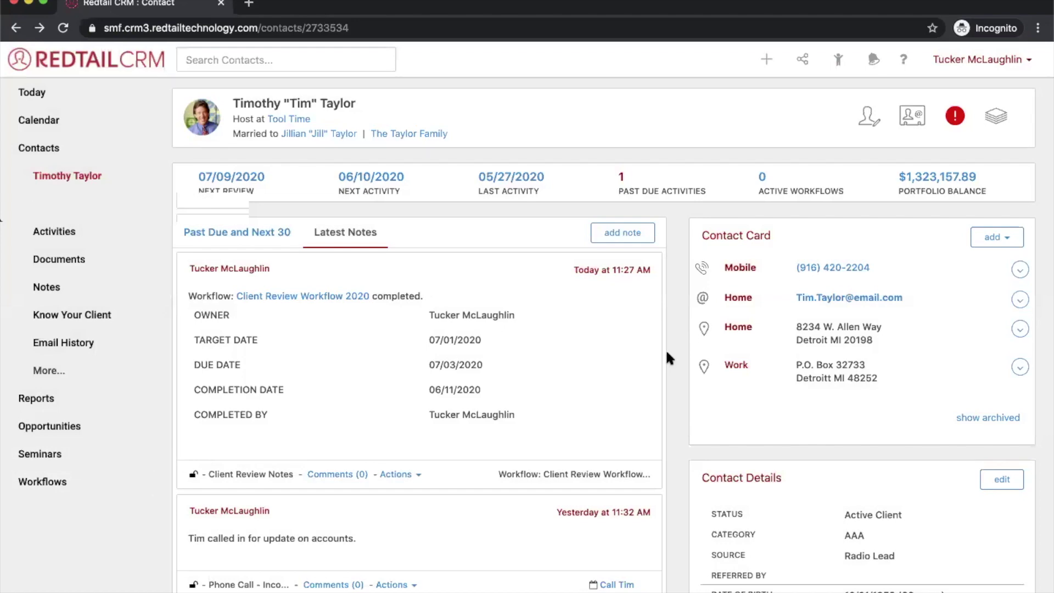
# Step: Check the Open Workflow Tasks section at the end of the contact record and return to its overview
pyautogui.scroll(-10, 665, 348)
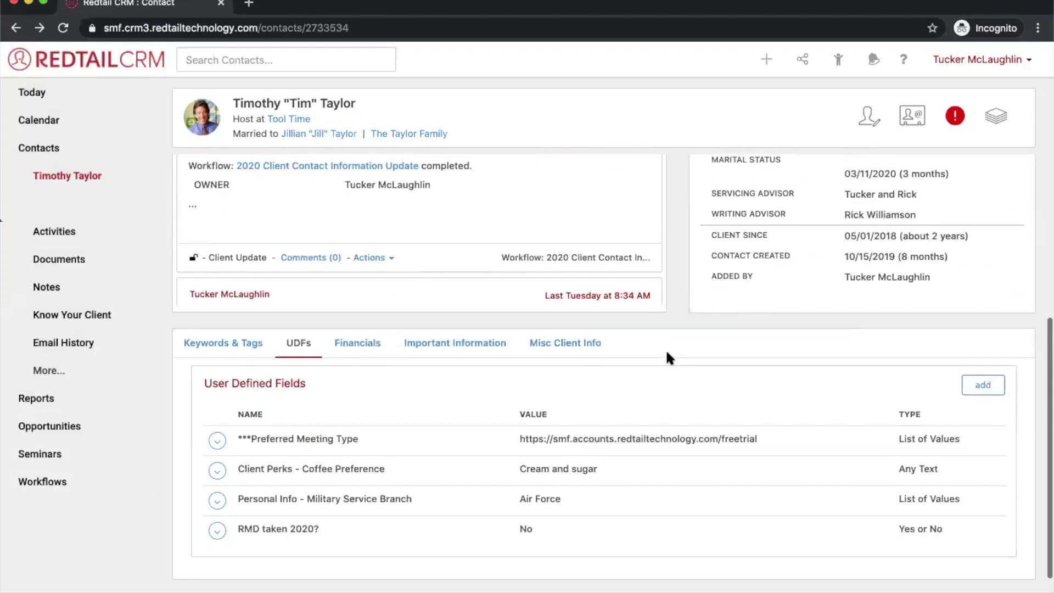
pyautogui.scroll(-2, 665, 348)
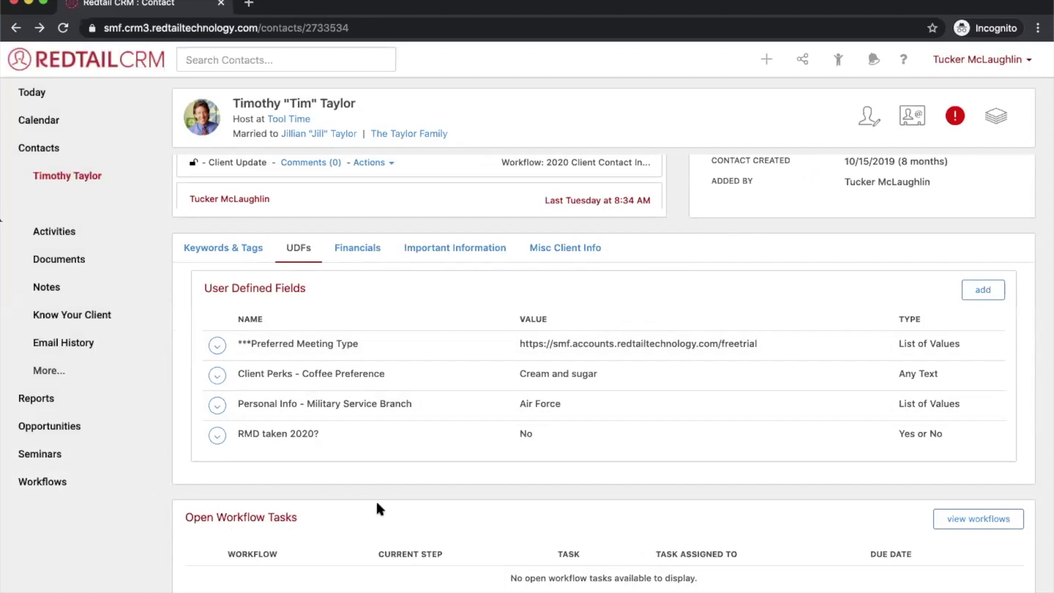
pyautogui.scroll(10, 376, 509)
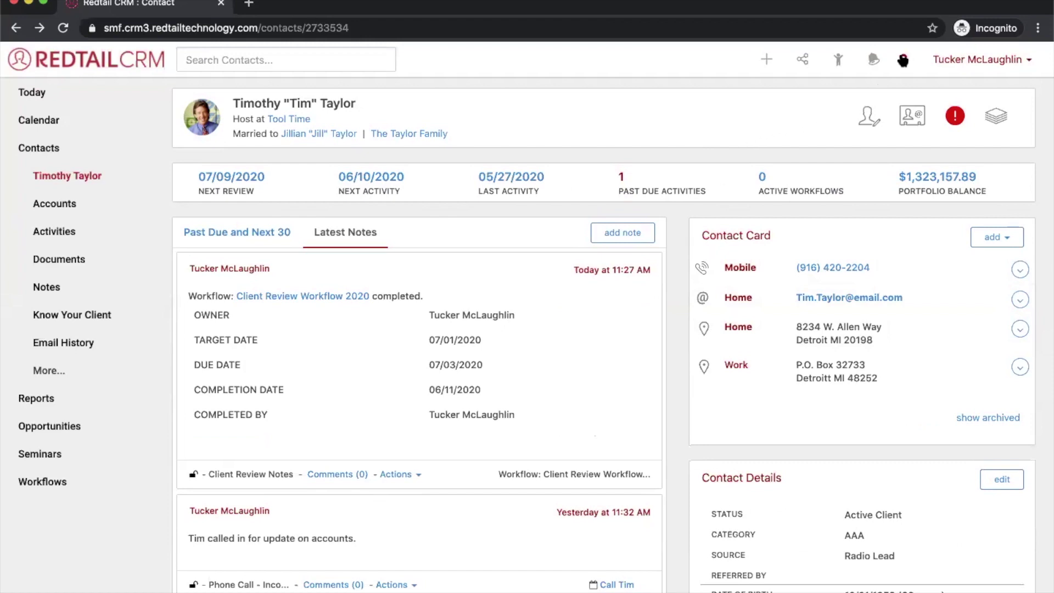
# Step: Open the Redtail Help Desk from the CRM's help page and look through the promoted Workflow Series article
pyautogui.click(903, 65)
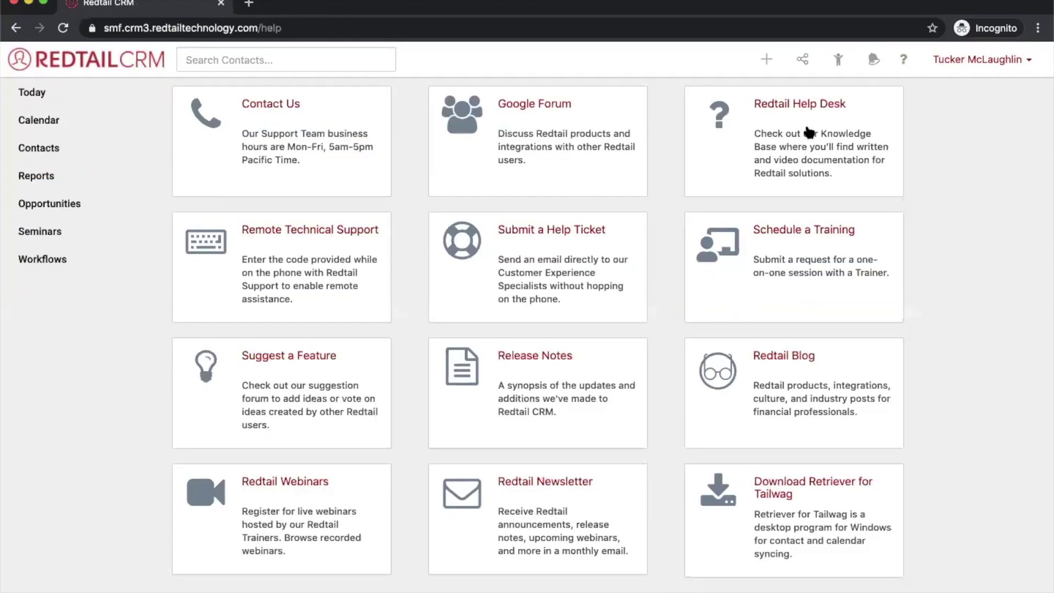
pyautogui.click(807, 126)
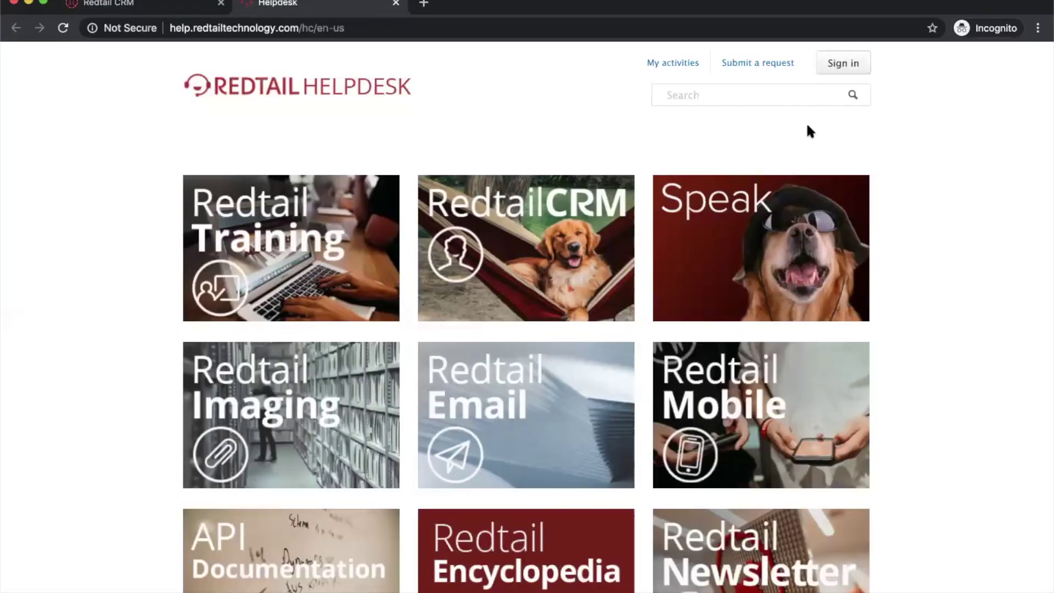
pyautogui.scroll(-8, 609, 229)
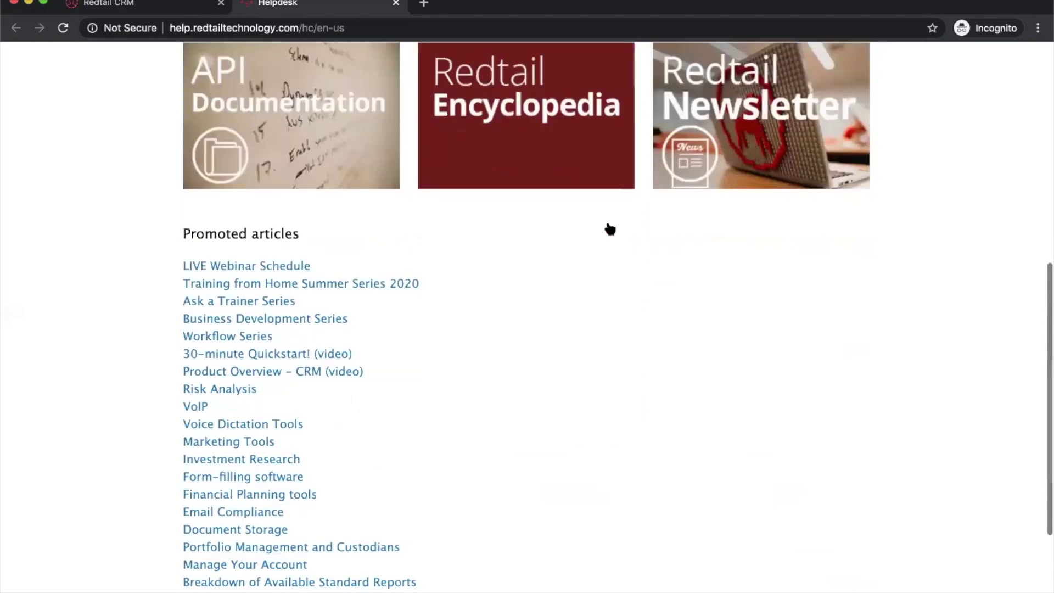
pyautogui.scroll(-2, 608, 229)
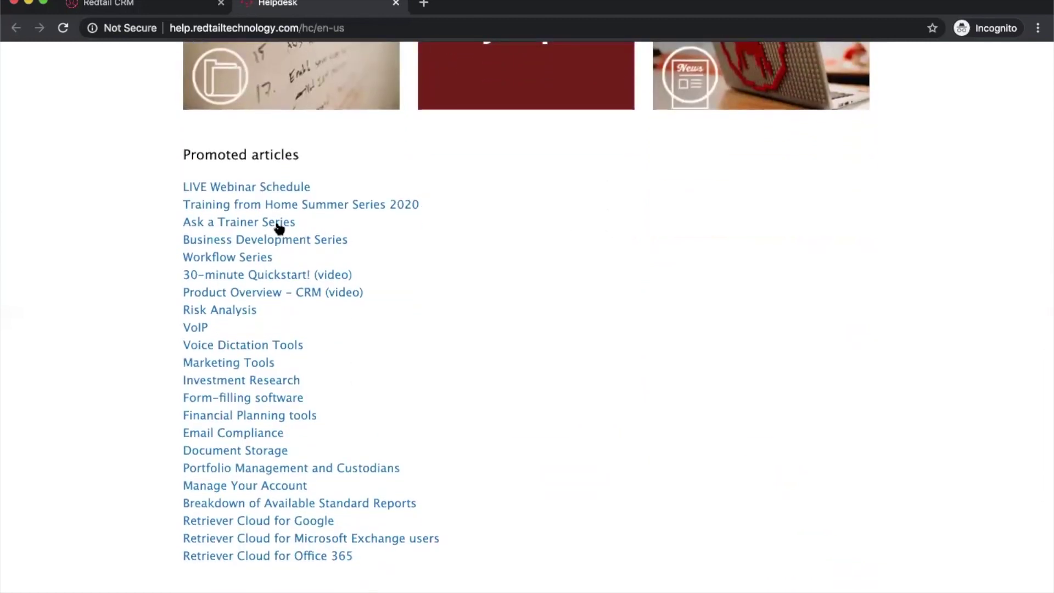
pyautogui.click(227, 258)
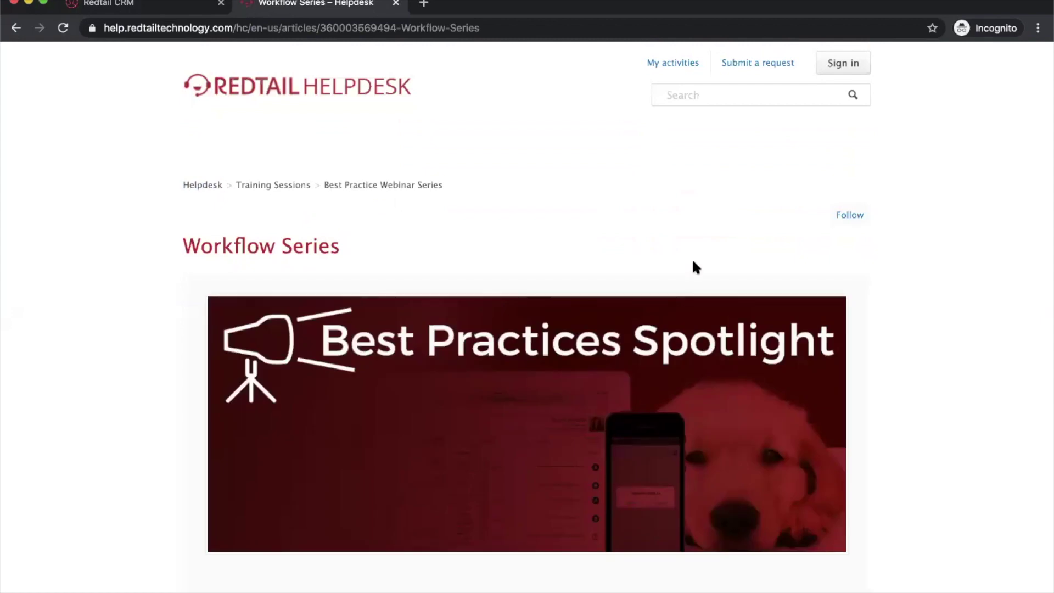
pyautogui.scroll(-8, 965, 331)
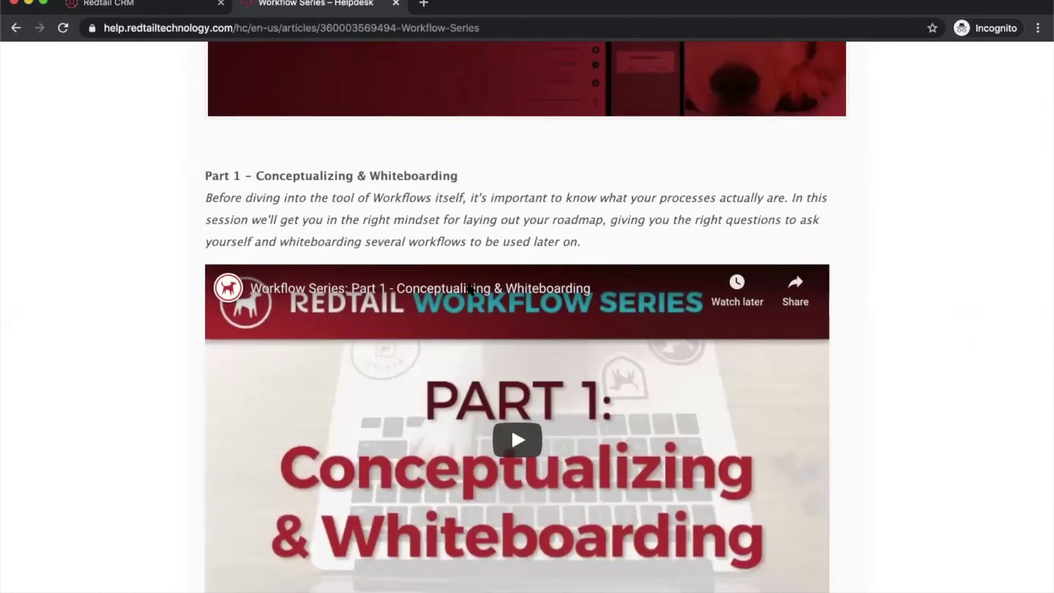
# Step: Look through Parts 2 to 4, the associated articles and the companion documents of the Workflow Series, then close the article
pyautogui.scroll(-12, 920, 269)
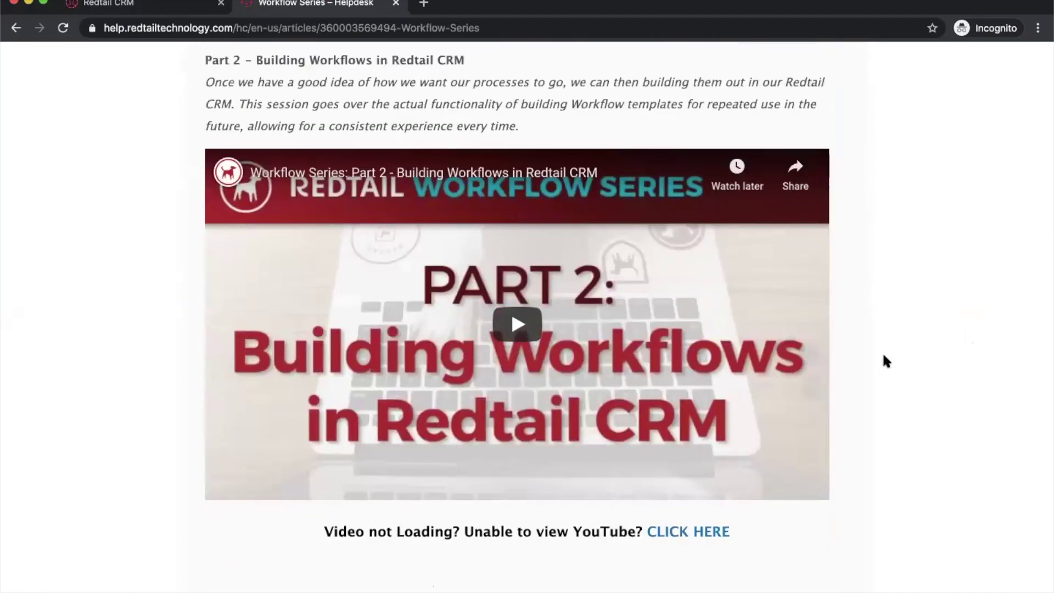
pyautogui.scroll(-6, 884, 360)
pyautogui.scroll(-3, 883, 360)
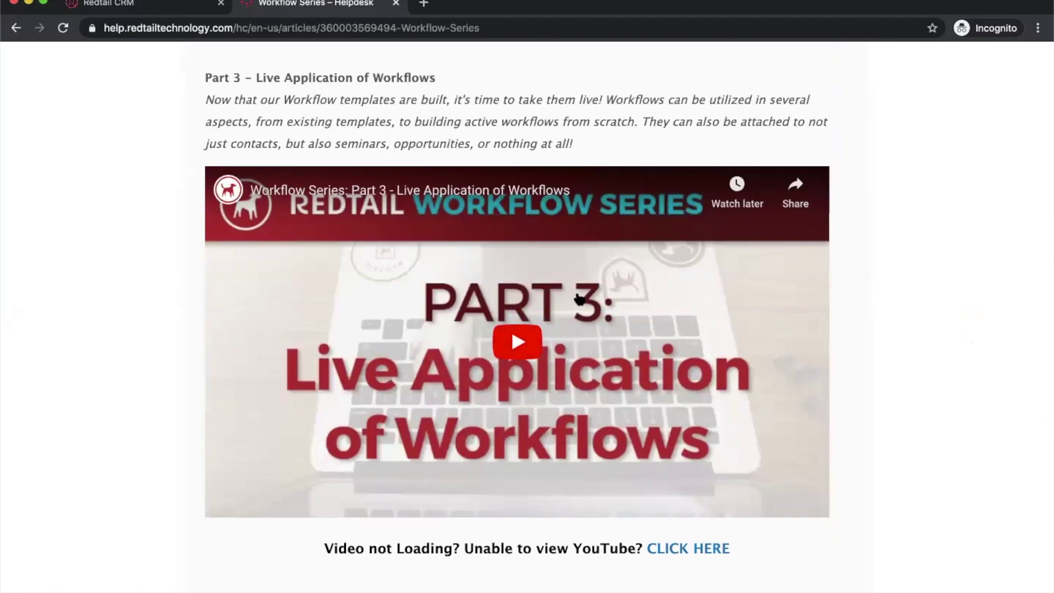
pyautogui.scroll(-11, 894, 488)
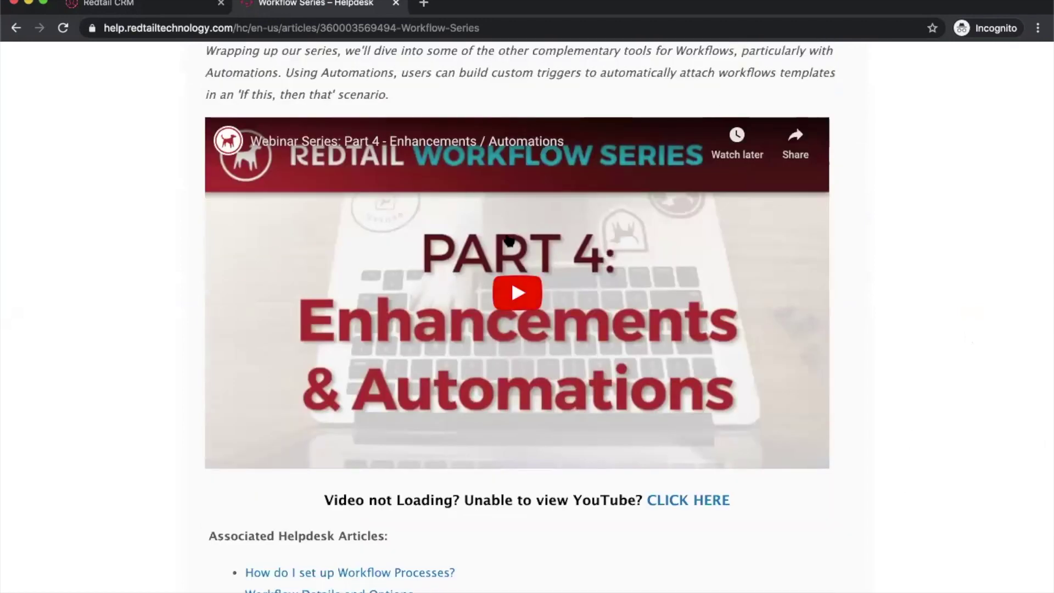
pyautogui.scroll(-6, 908, 383)
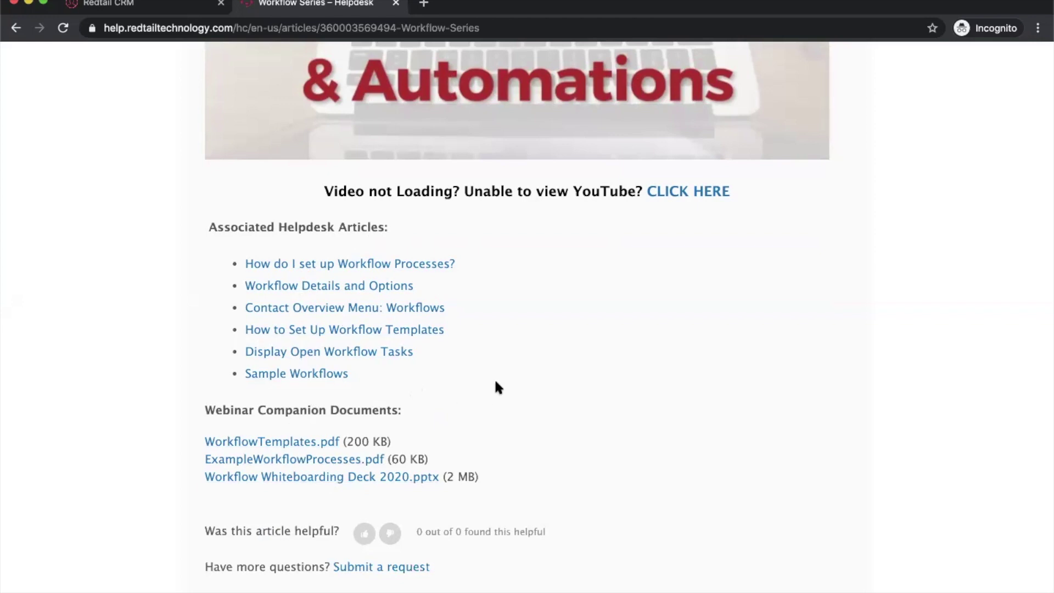
pyautogui.click(396, 4)
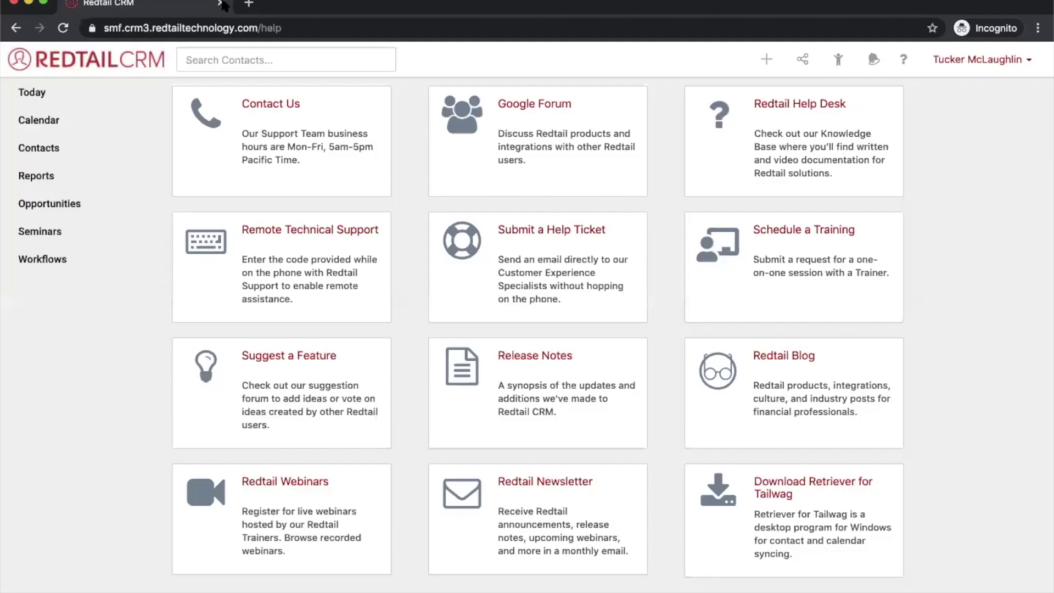
# Step: Reopen the Redtail Help Desk from the CRM's help page and view its list of promoted articles
pyautogui.click(781, 139)
pyautogui.scroll(-5, 443, 222)
pyautogui.scroll(-6, 442, 220)
pyautogui.scroll(1, 440, 219)
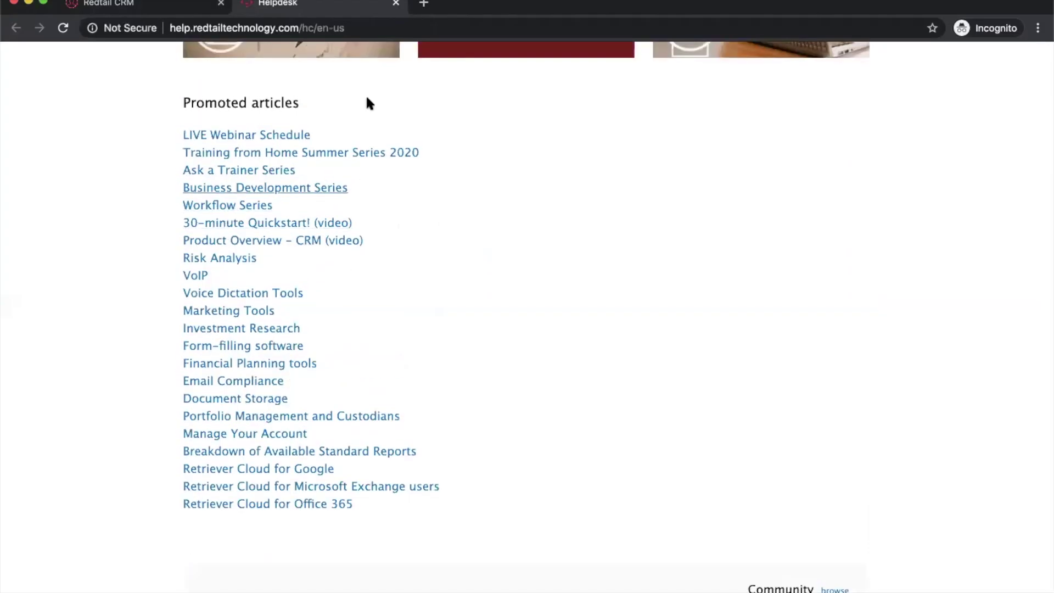